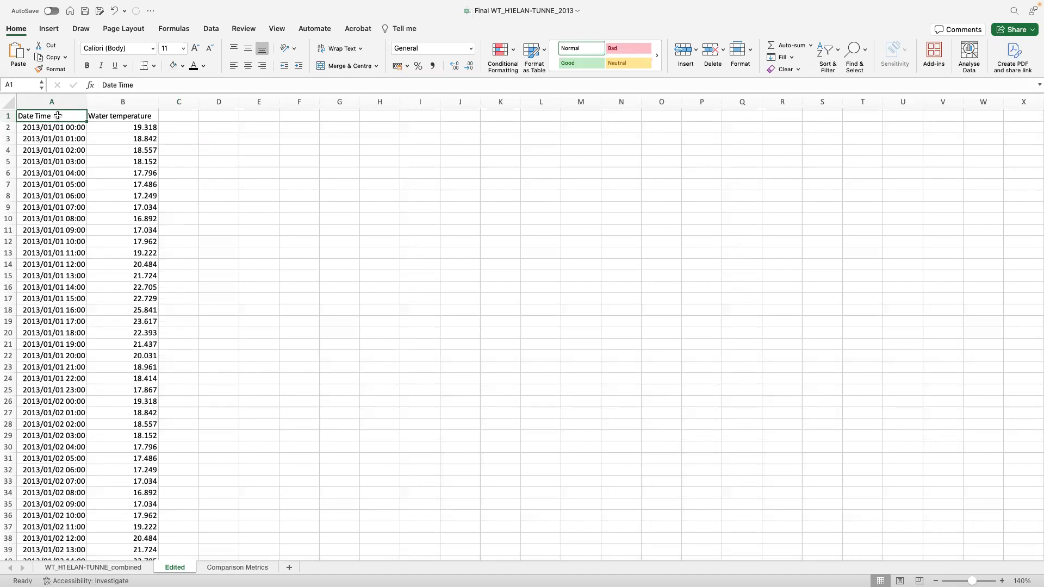
- Examine the Date Time and Water temperature headers, the hourly timestamps of the first day, and the first data row in the Edited sheet
click(111, 116)
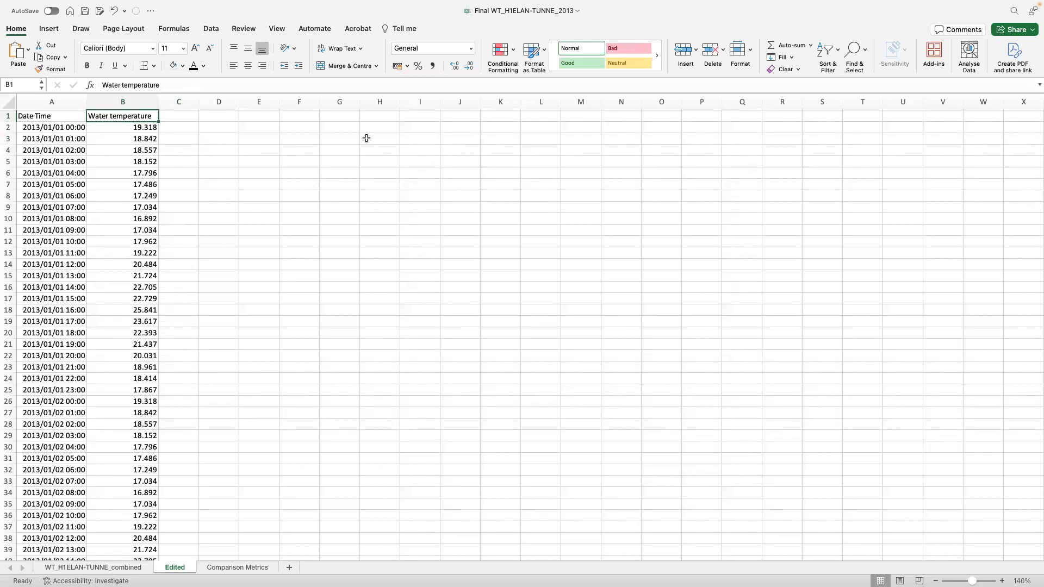
click(60, 129)
drag(60, 128, 64, 395)
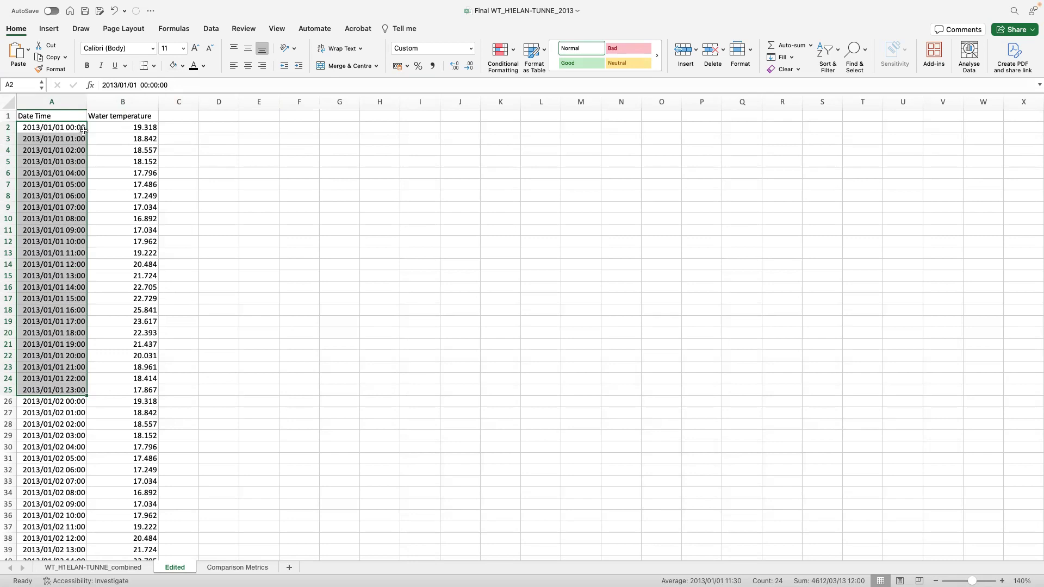
click(77, 130)
click(76, 141)
click(75, 151)
click(75, 162)
click(75, 174)
click(76, 185)
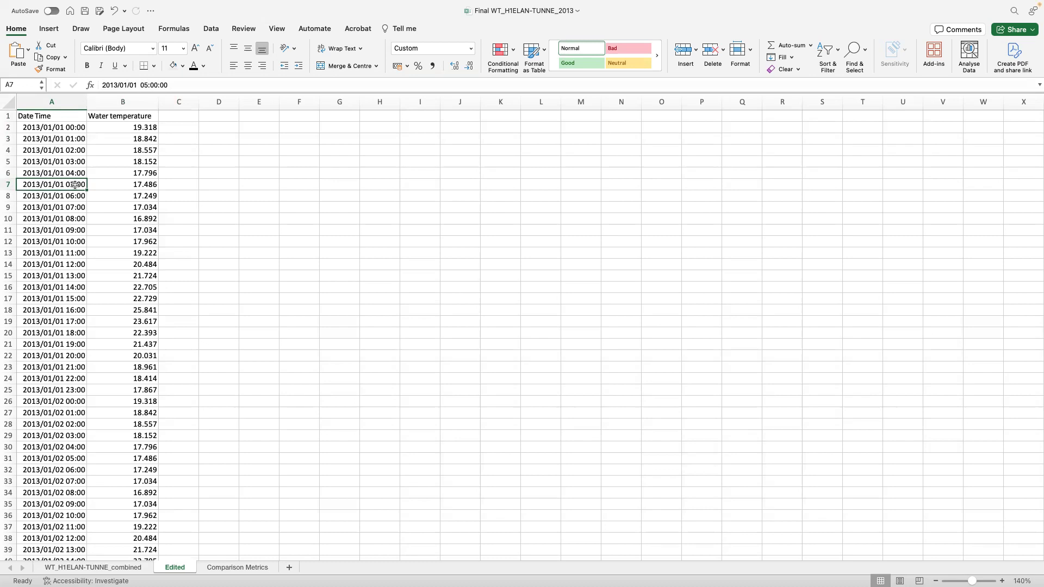
click(139, 116)
click(164, 117)
click(218, 115)
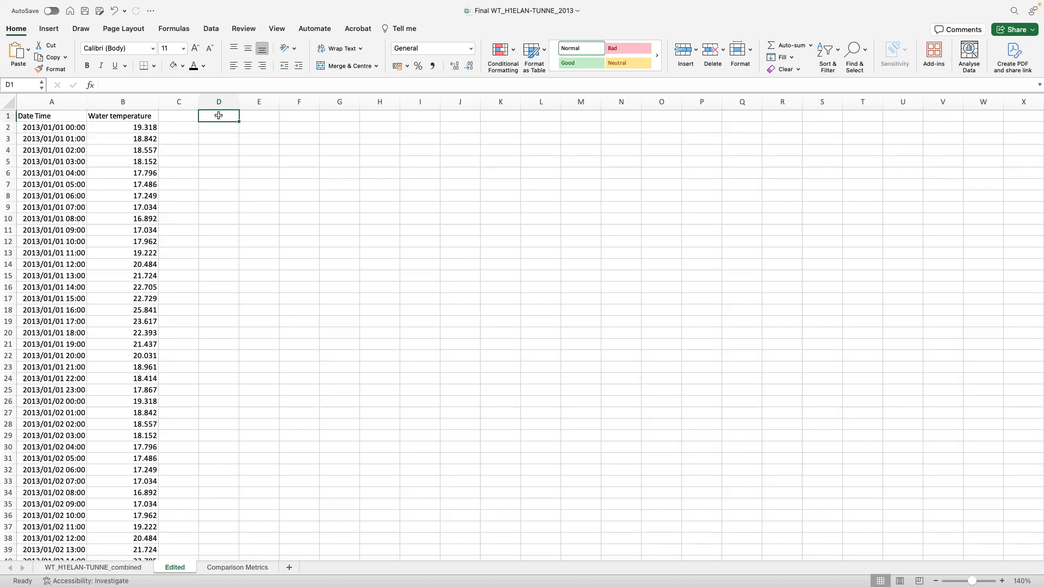
click(72, 128)
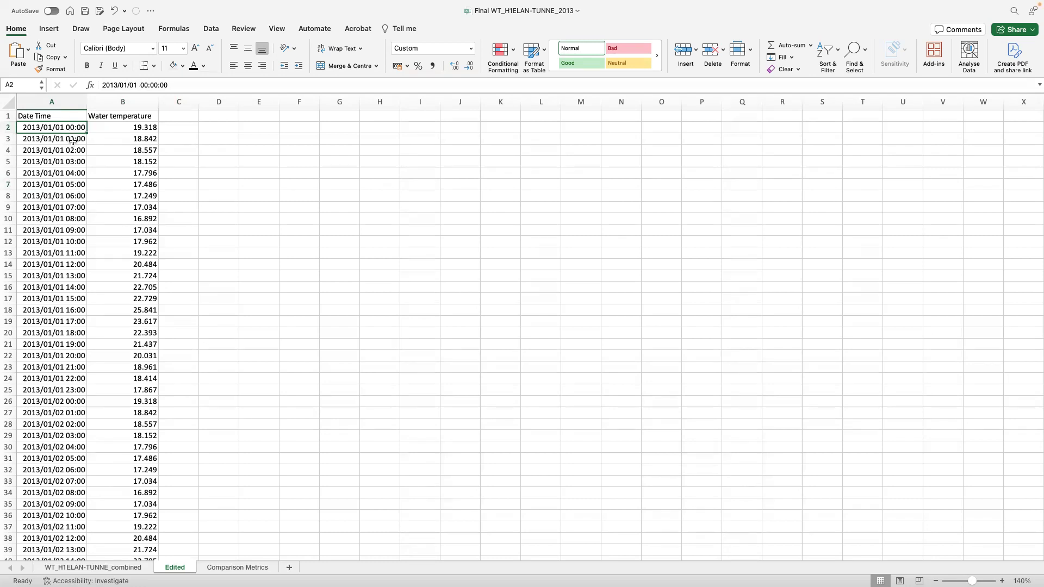
click(8, 128)
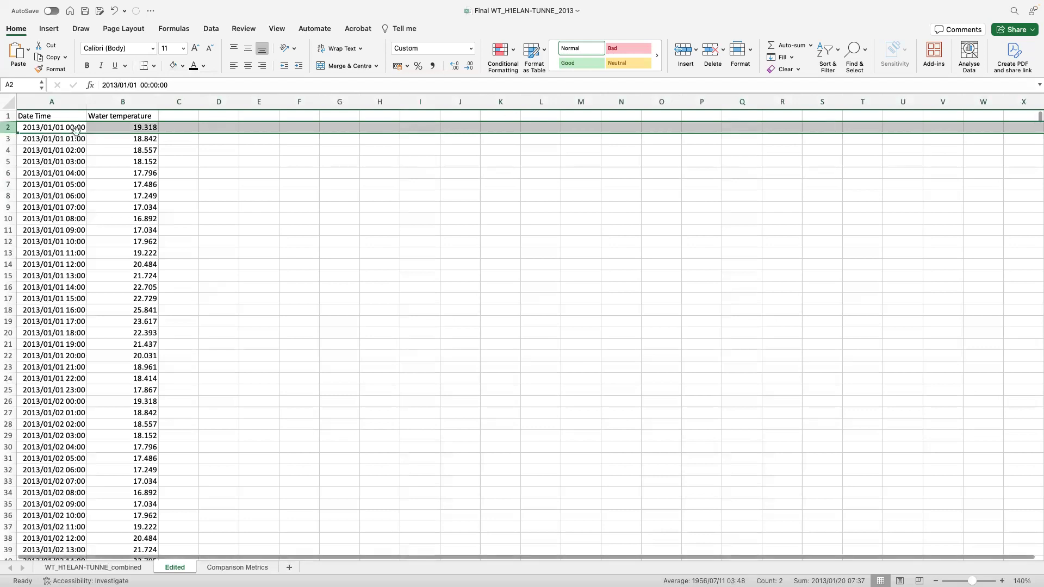
- Plot the full Date Time and Water temperature range, A1 to B8761, as a 2D line chart placed beside the data
drag(39, 114, 161, 546)
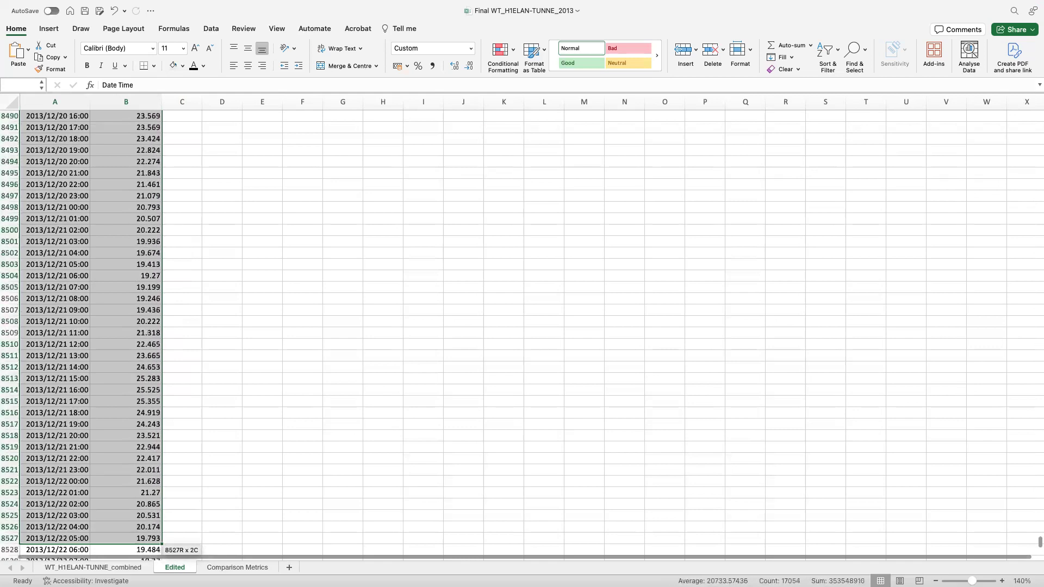
drag(161, 547, 95, 539)
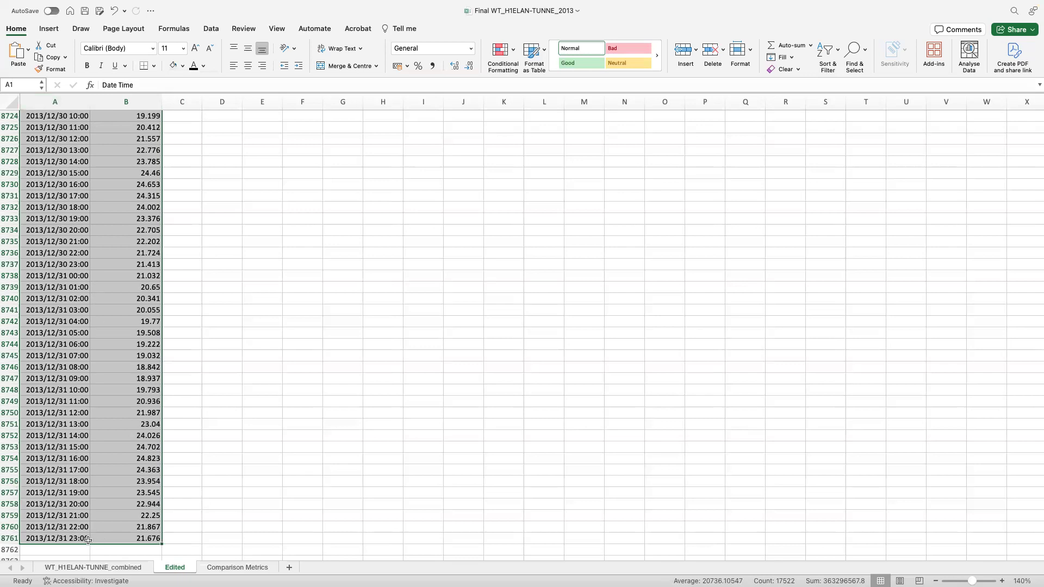
click(48, 30)
click(367, 56)
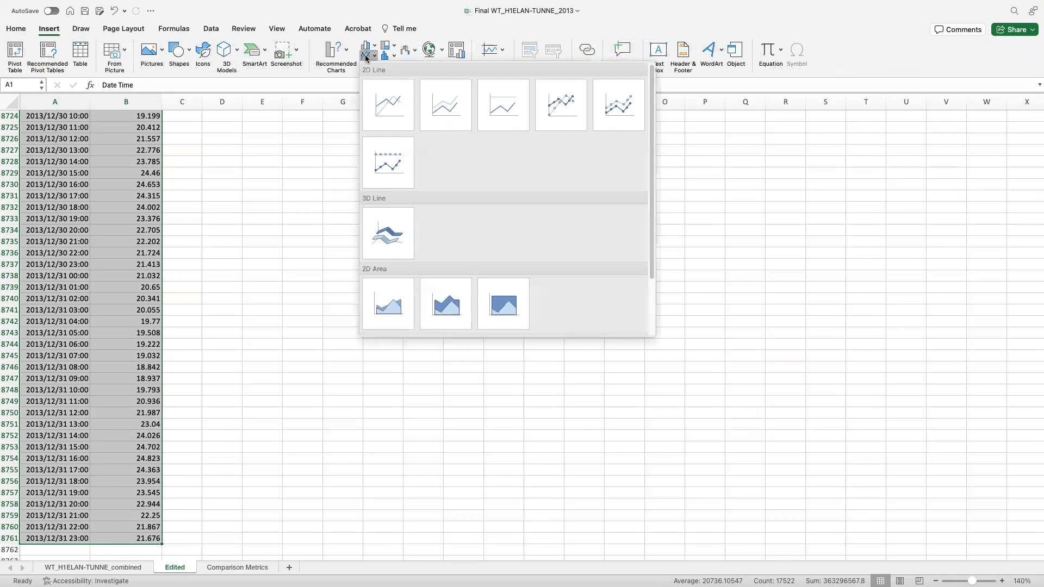
click(389, 104)
drag(393, 252, 220, 136)
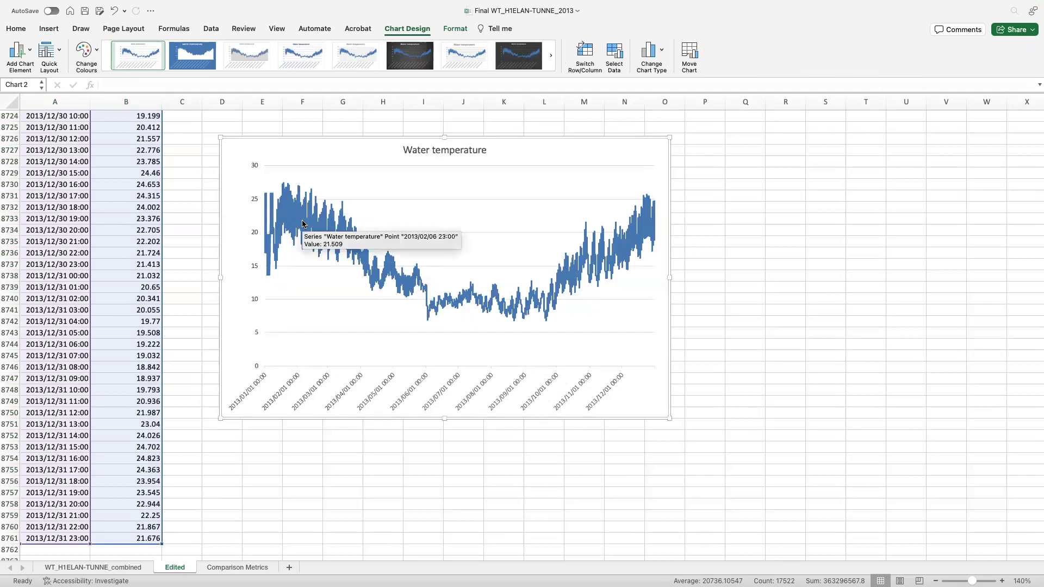
- Inspect the summer peaks and winter lows on the water temperature chart, and delete the chart
mouse_move(284, 186)
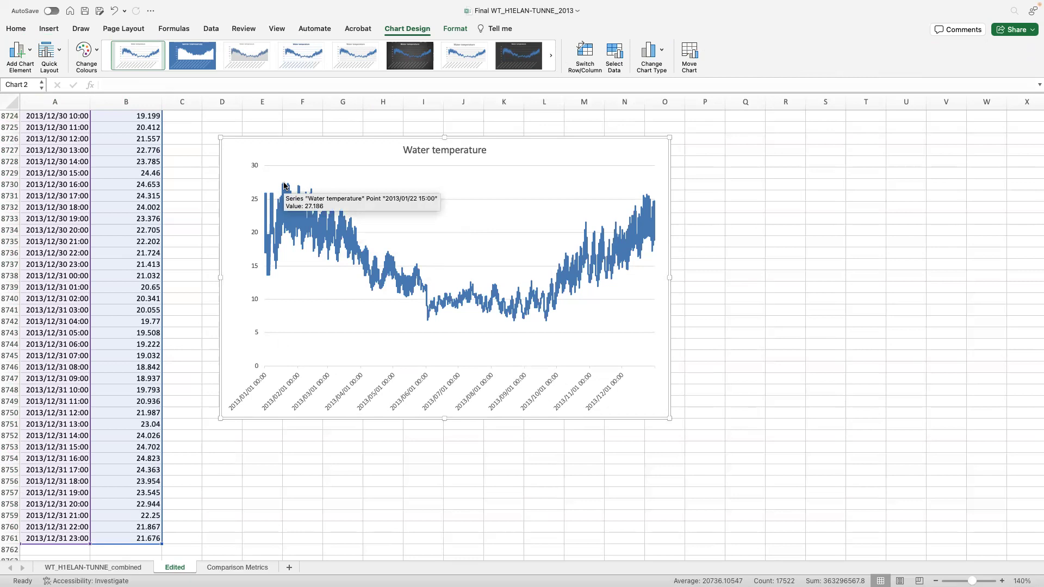
mouse_move(428, 324)
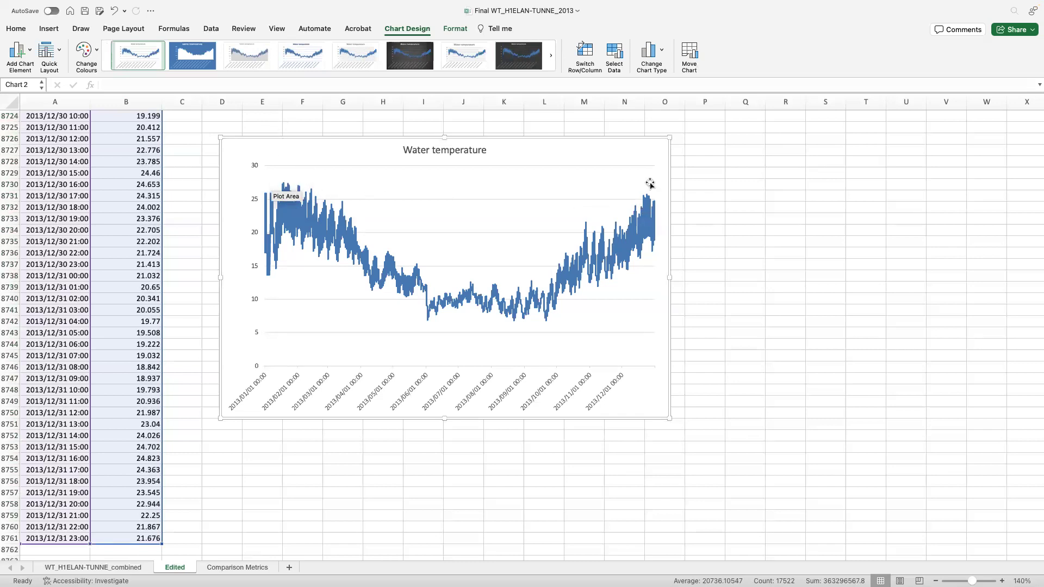
mouse_move(646, 197)
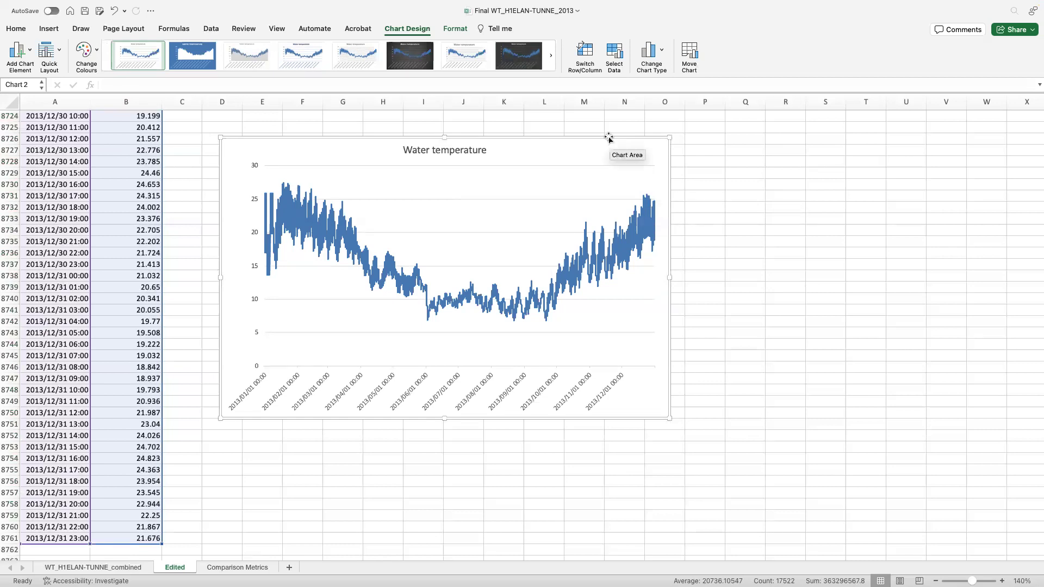
key(Delete)
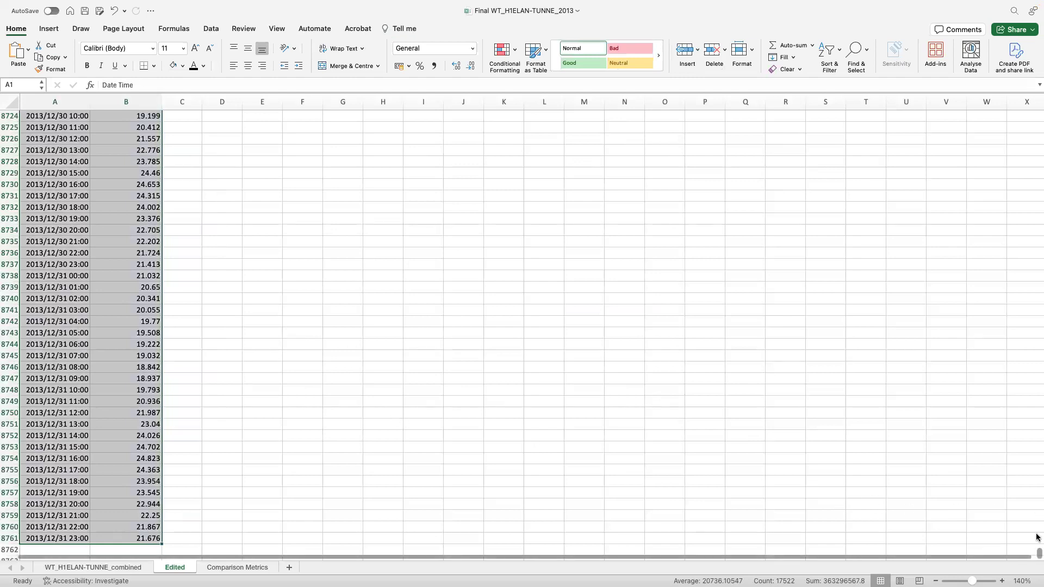
drag(1039, 540, 1037, 109)
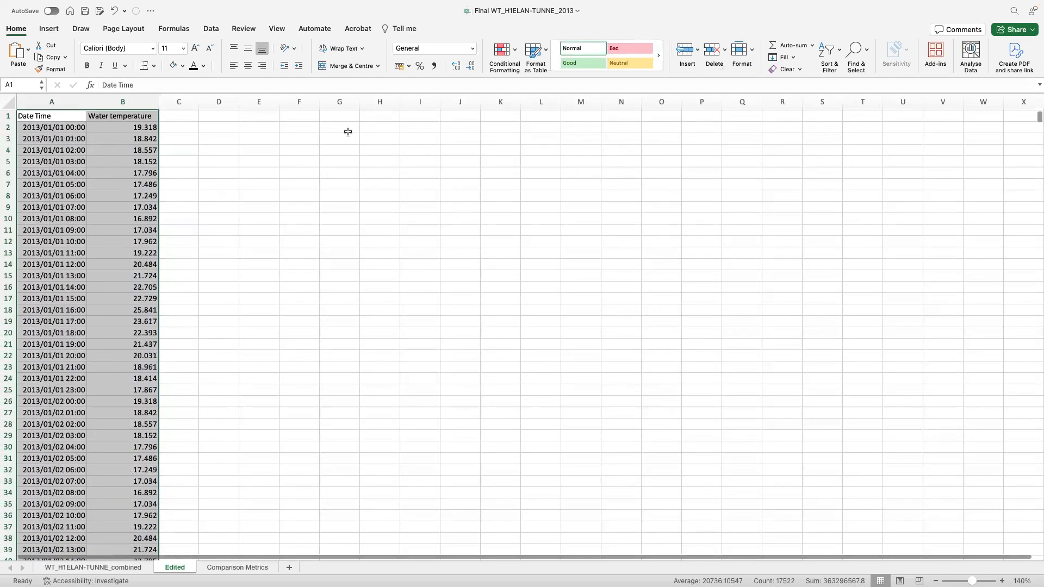
click(168, 116)
mouse_move(87, 4)
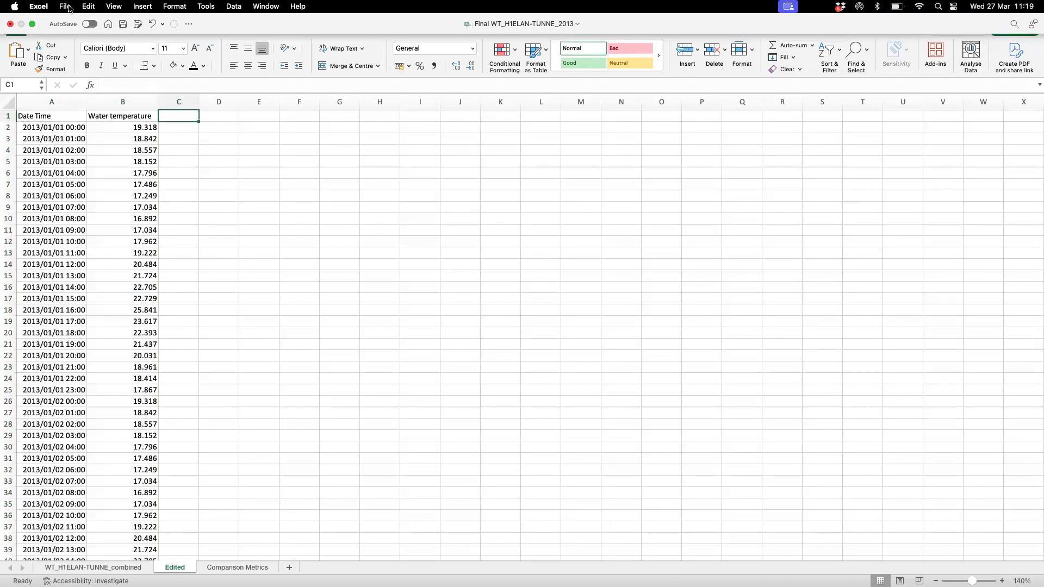
click(64, 8)
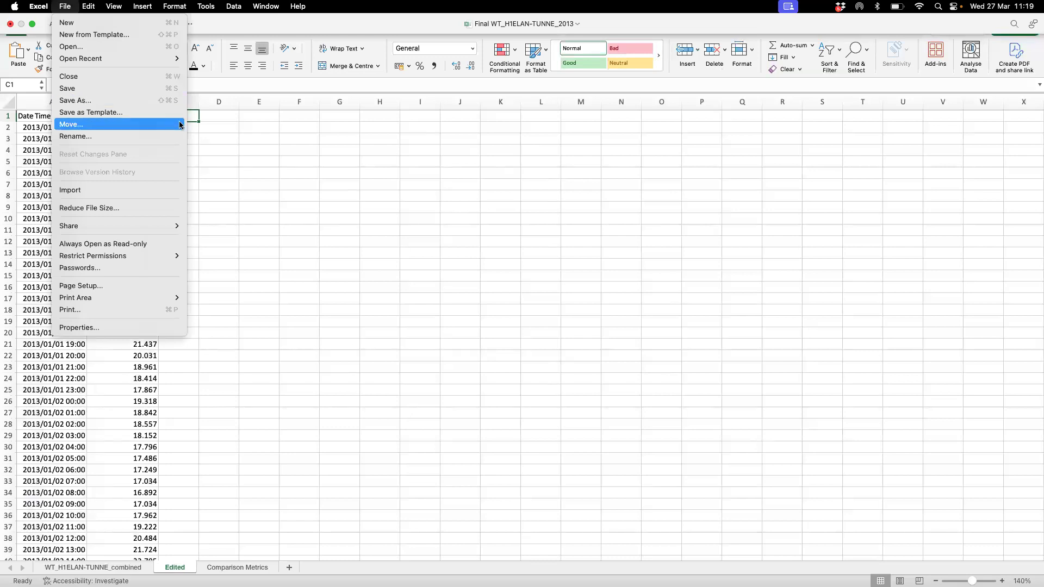
key(Escape)
- Delete the WT_H1ELAN-TUNNE_combined and Comparison Metrics sheets so that only the Edited sheet is left
click(90, 568)
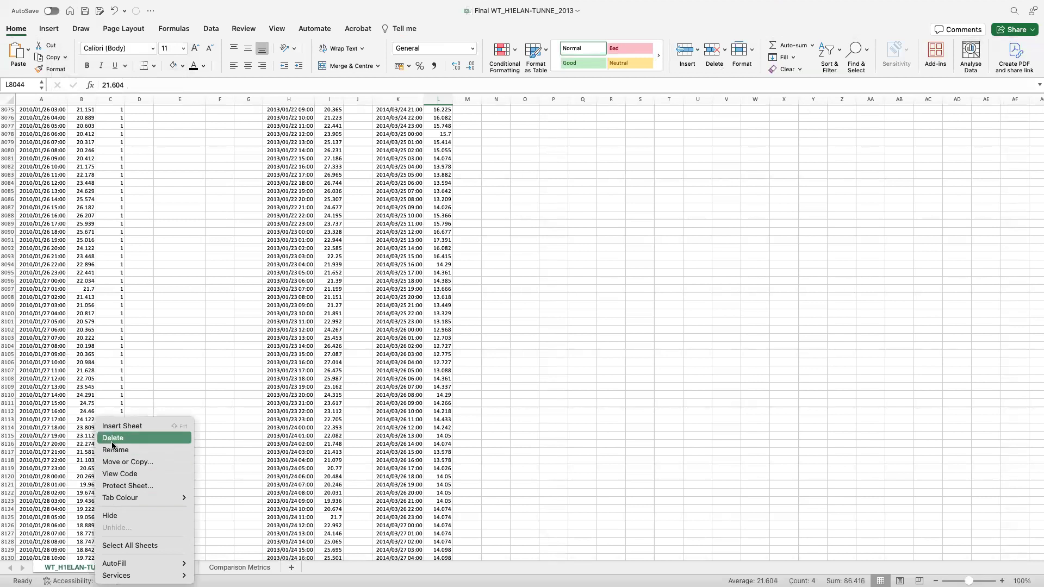
click(113, 438)
click(575, 223)
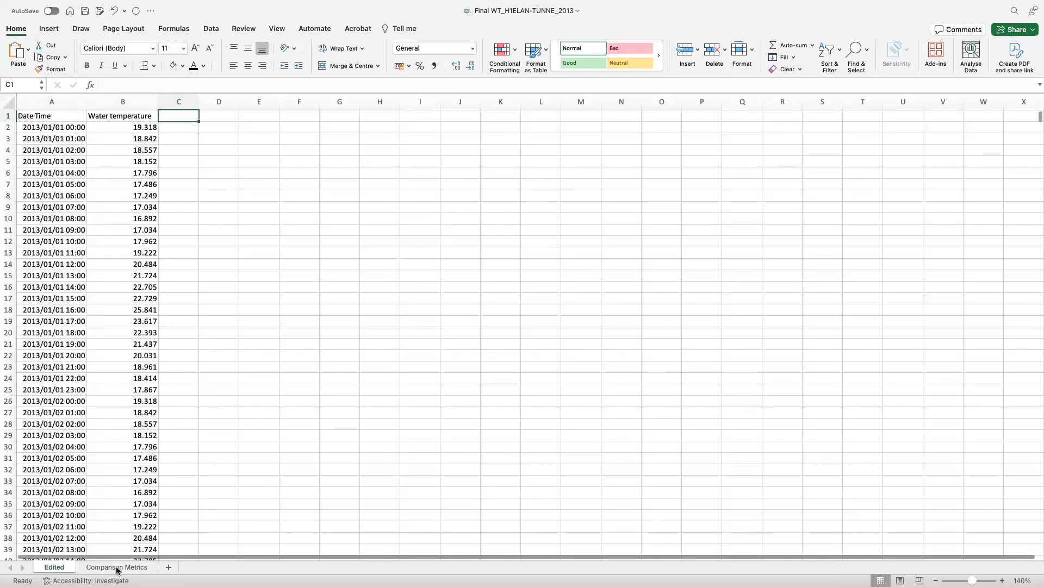
click(115, 569)
right_click(115, 569)
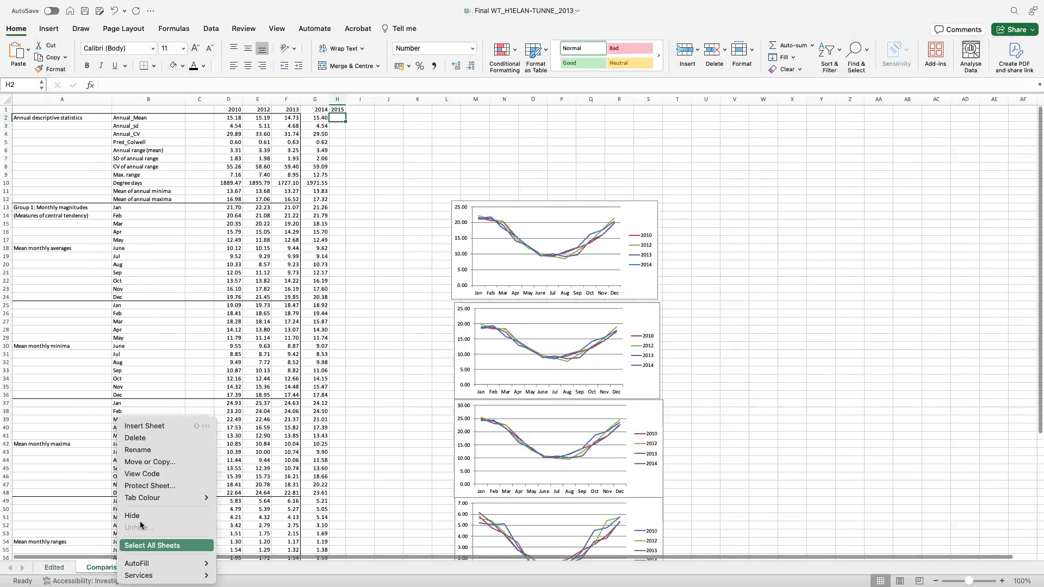
click(139, 440)
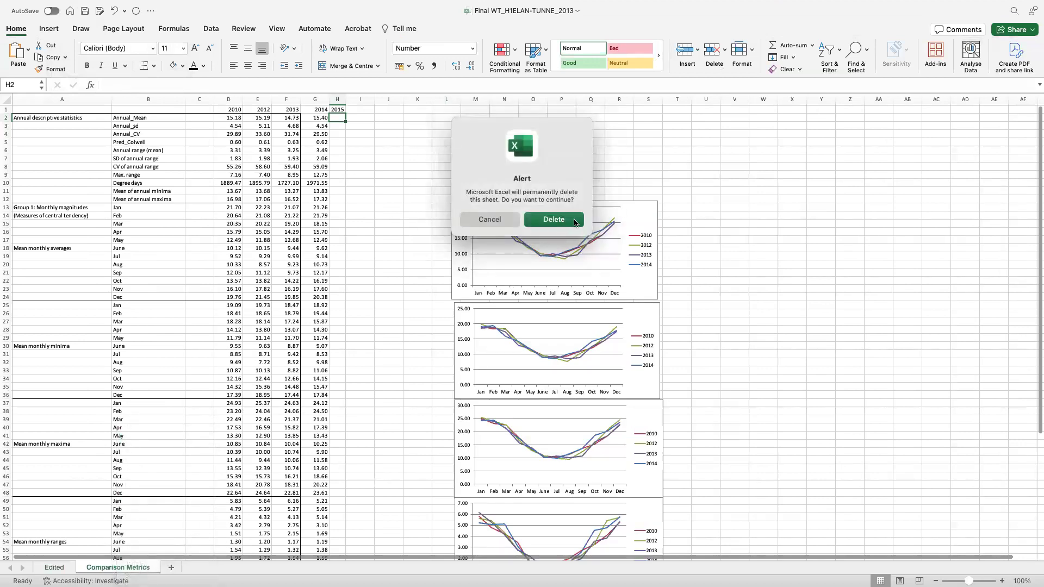
click(574, 223)
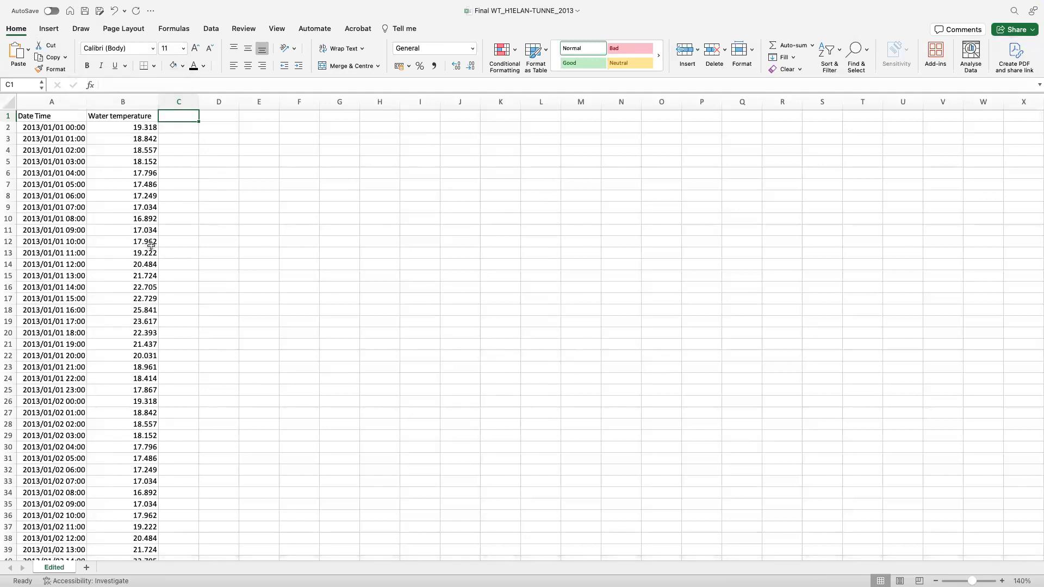
click(48, 115)
click(133, 113)
click(84, 128)
click(114, 128)
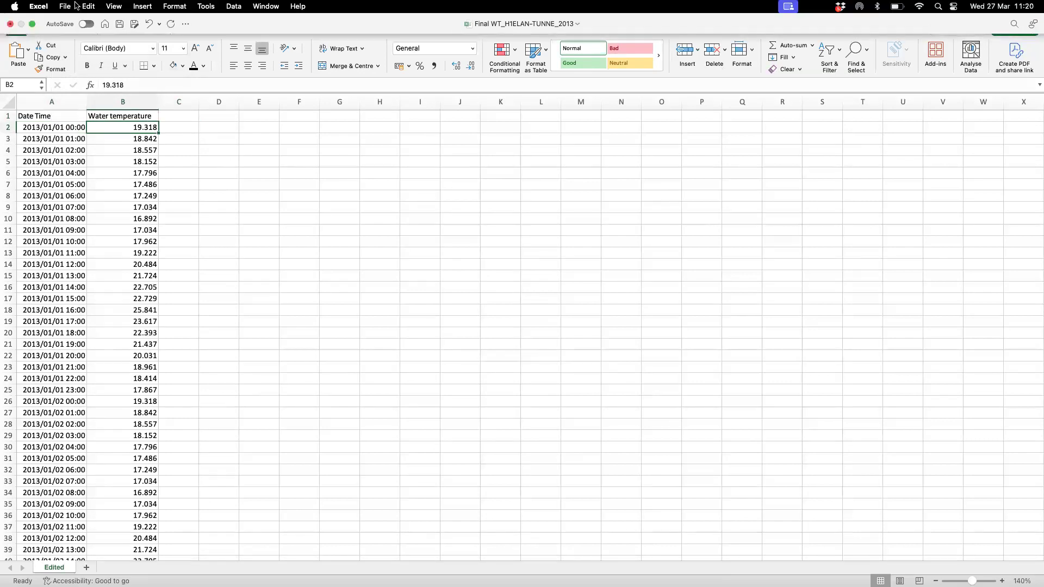
- Save the workbook as Final WT_H1ELAN-TUNNE_2013 in Excel Workbook (.xlsx) format in the Elandspad folder, replacing the existing file
click(66, 6)
click(75, 100)
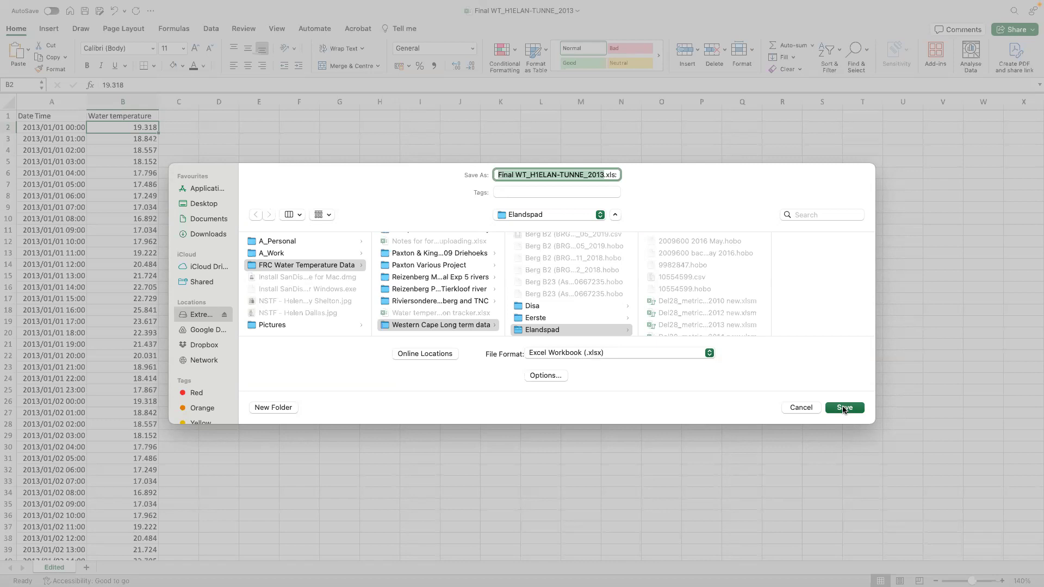
click(844, 408)
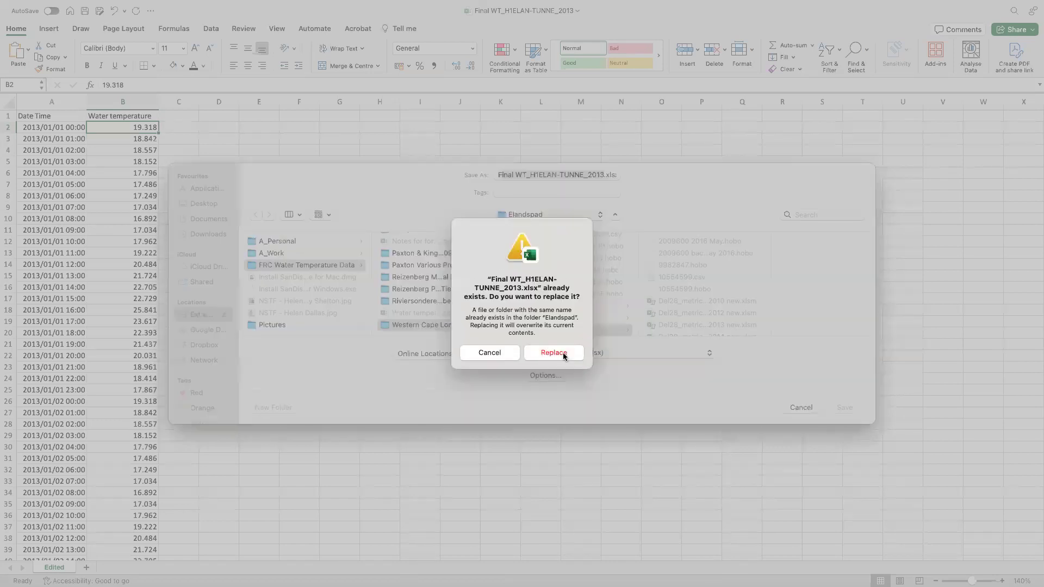
click(554, 353)
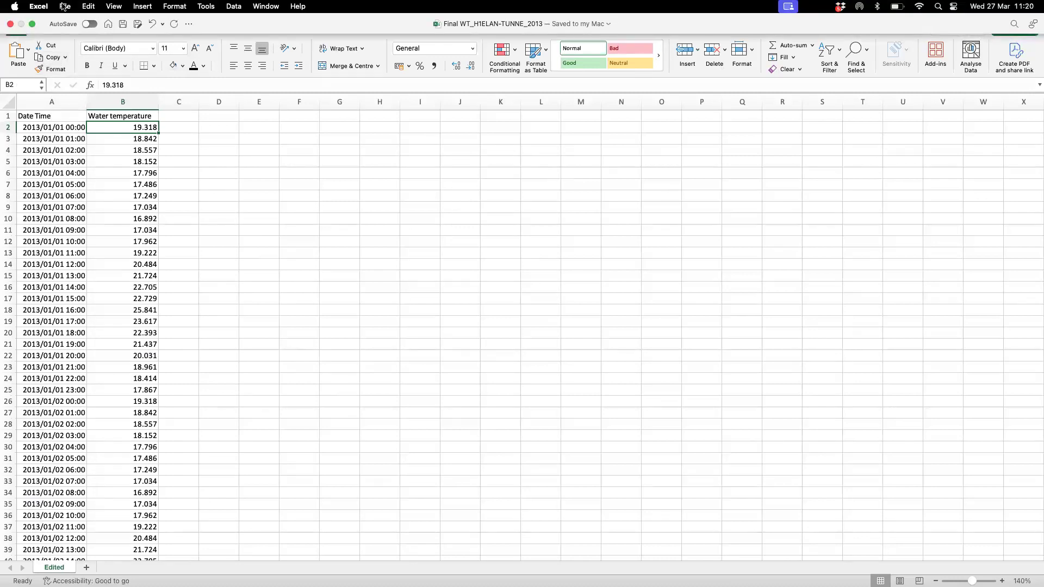
- Save a copy named Final WT_H1ELAN-TUNNE_2013 in the Elandspad folder in Comma-separated Values (.csv) format
click(65, 6)
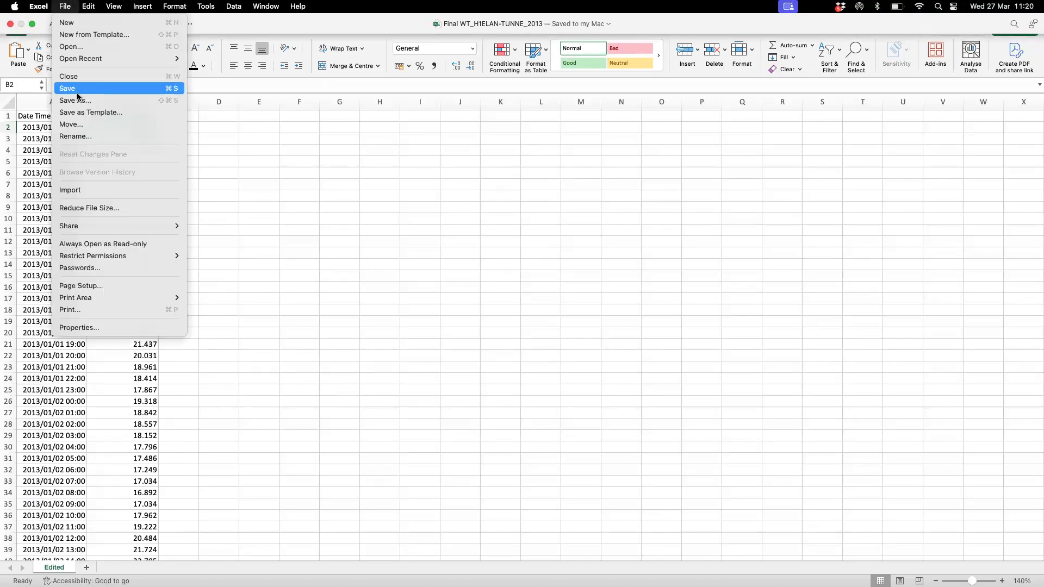
click(83, 108)
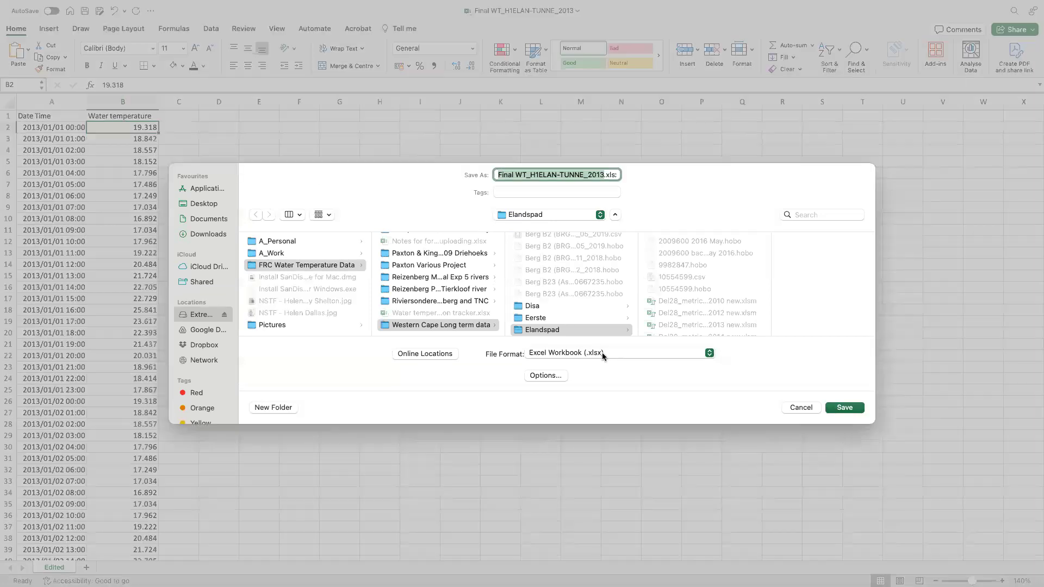
click(602, 353)
scroll(549, 433, down, 3)
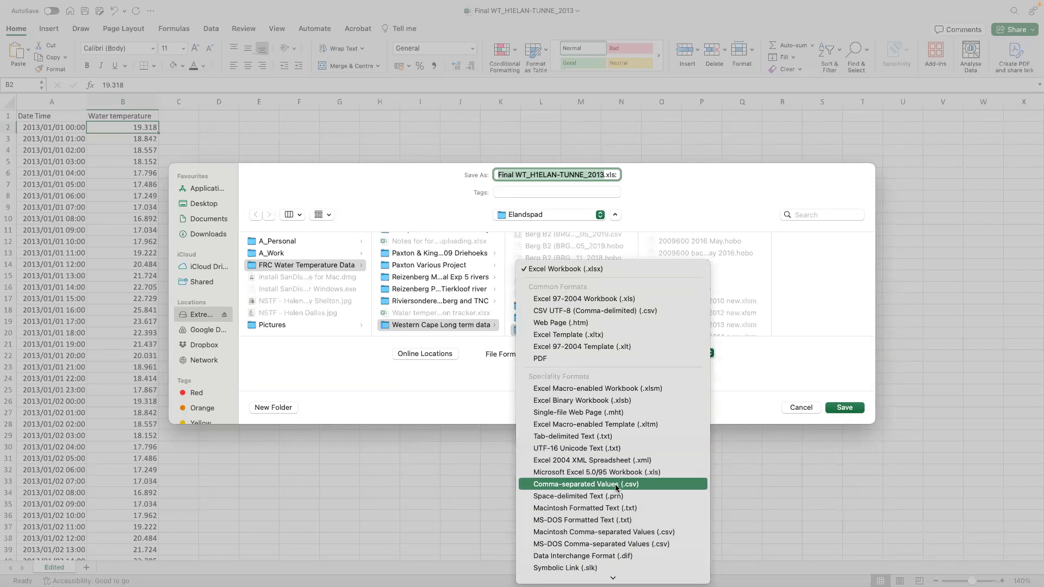
click(618, 485)
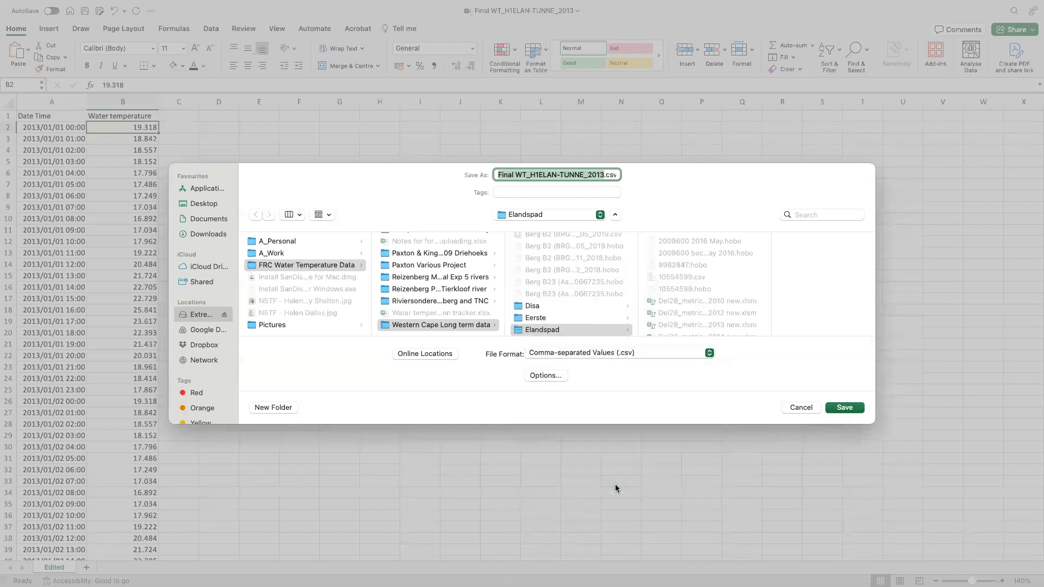
click(845, 409)
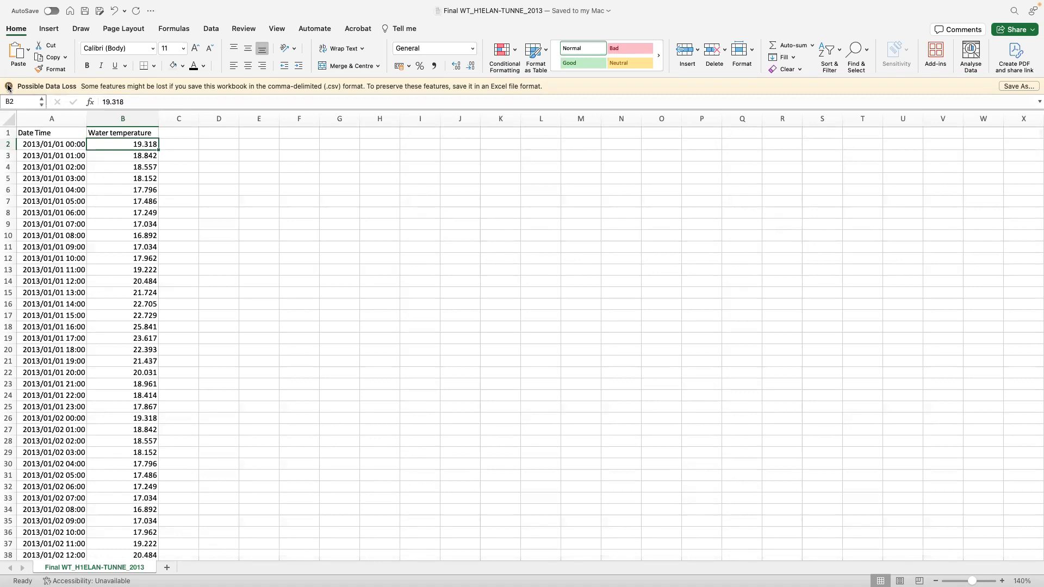
- Close the CSV workbook with its data loss notice dismissed, and switch to the FBIS Single Site Water Temperature page in Safari
click(9, 87)
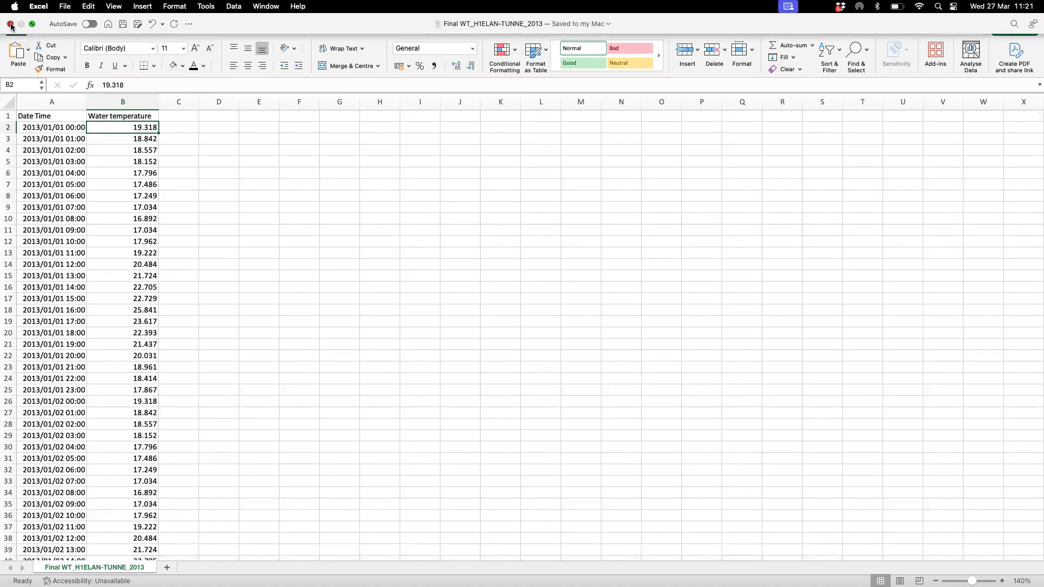
click(10, 24)
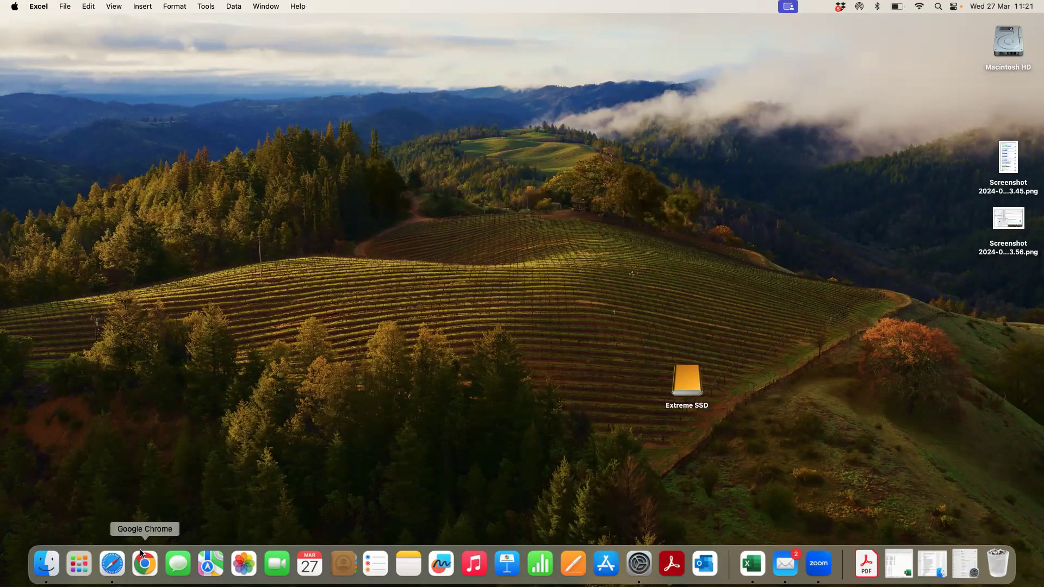
click(109, 568)
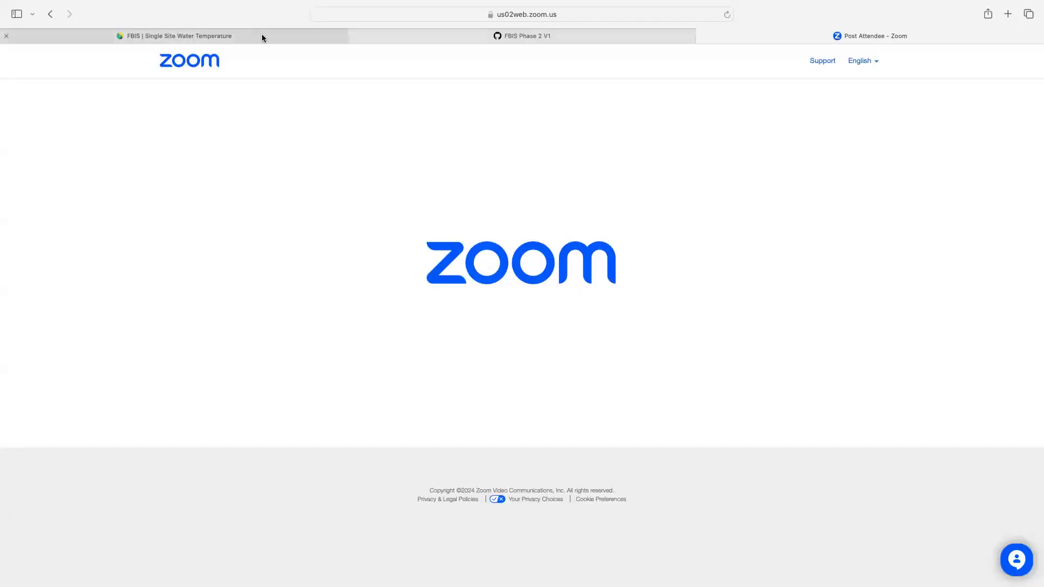
click(262, 39)
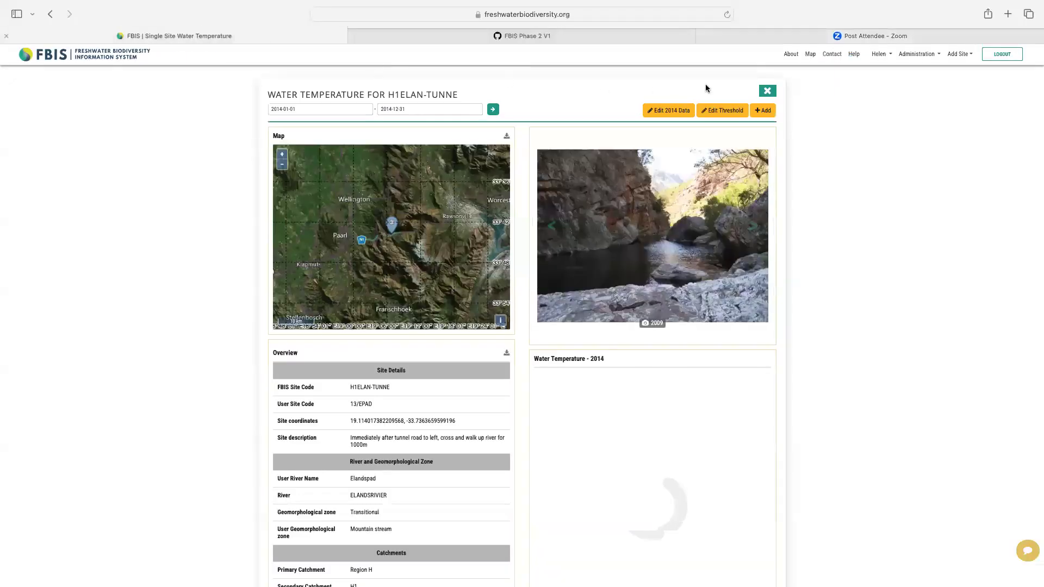
- Leave the site dashboard, search the map for H1ELAN-TUNNE, and open the site's form for adding water temperature data
click(767, 92)
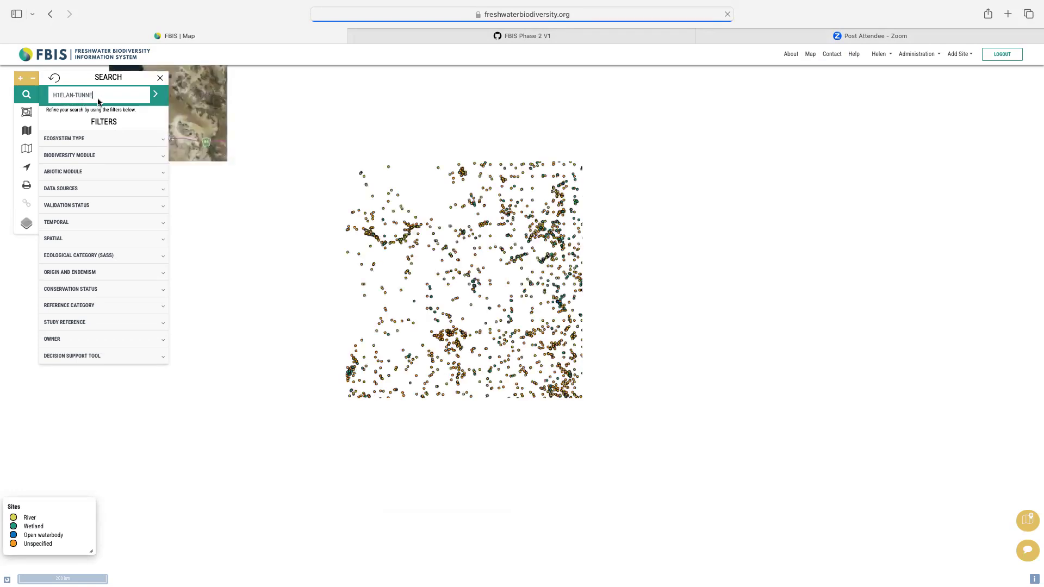
click(157, 97)
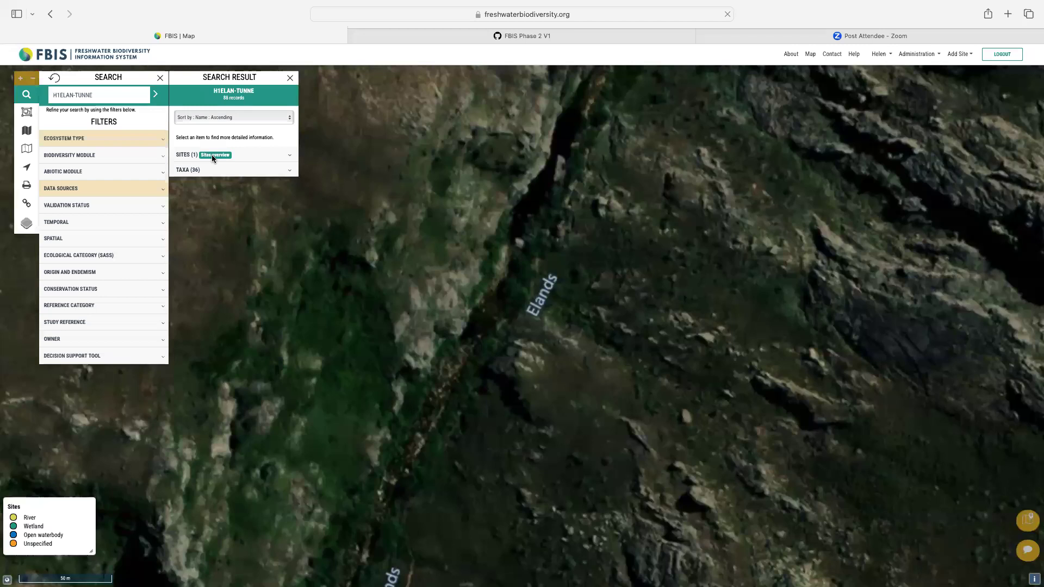
click(212, 157)
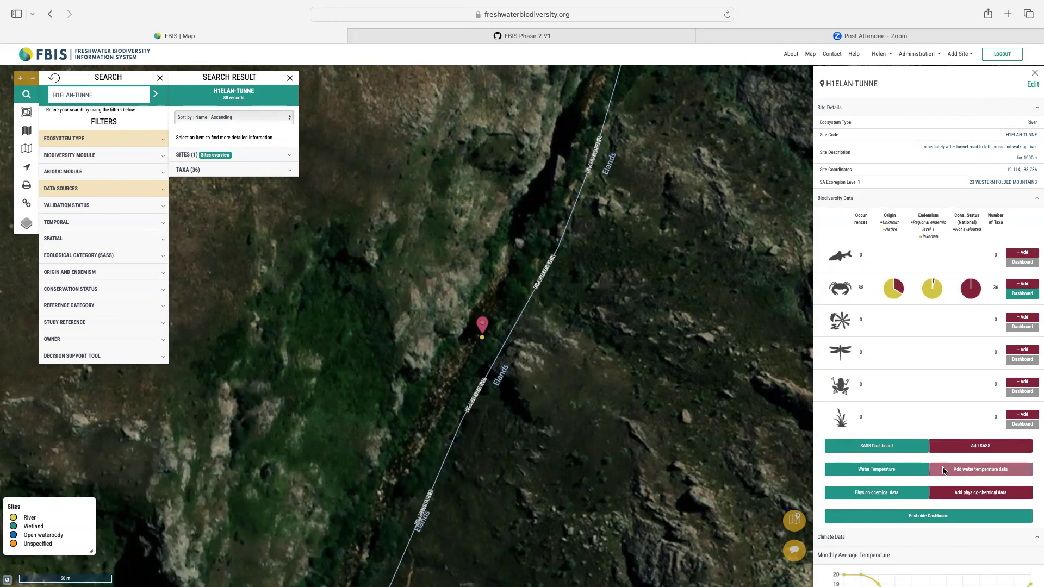
click(979, 472)
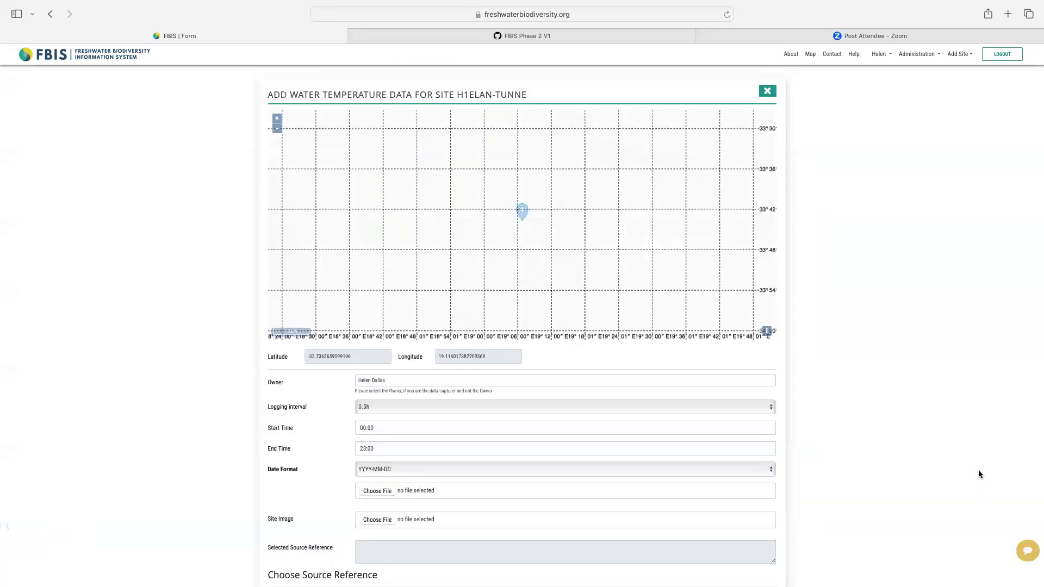
- Try looking up a different data owner by first name in the form's Owner field
scroll(913, 408, down, 5)
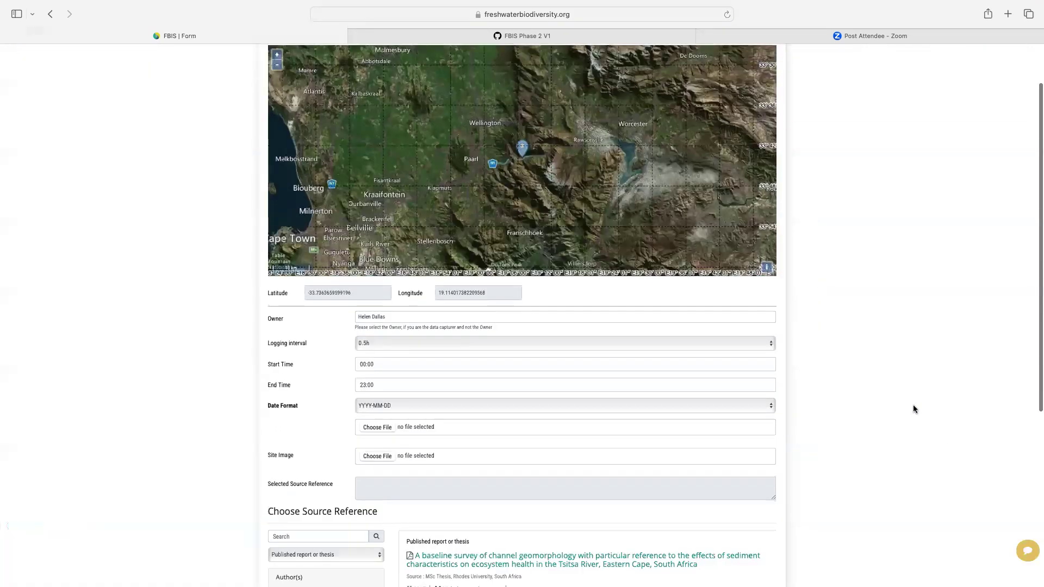
scroll(913, 408, up, 3)
scroll(913, 409, up, 2)
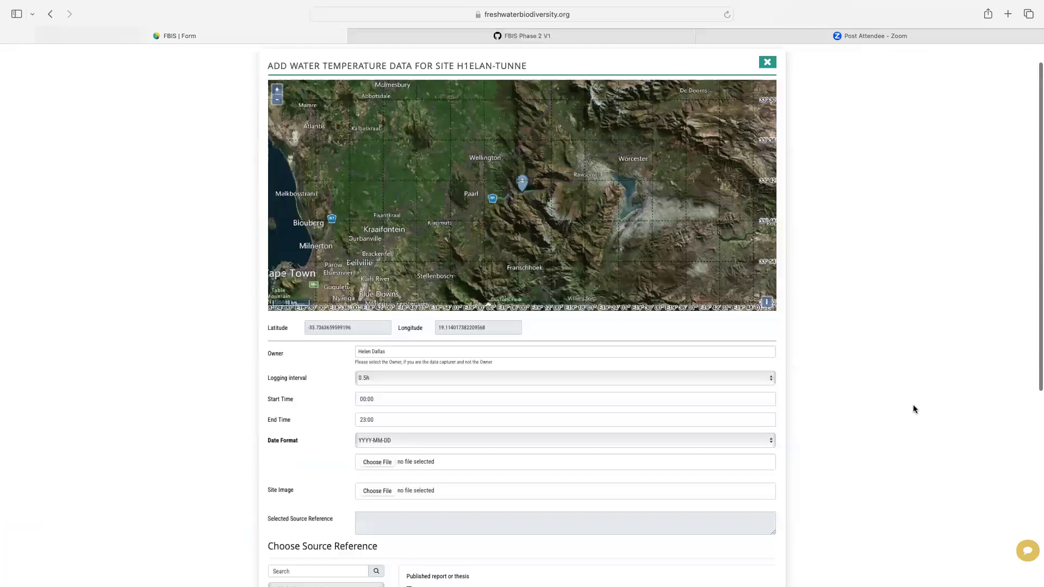
scroll(914, 409, down, 5)
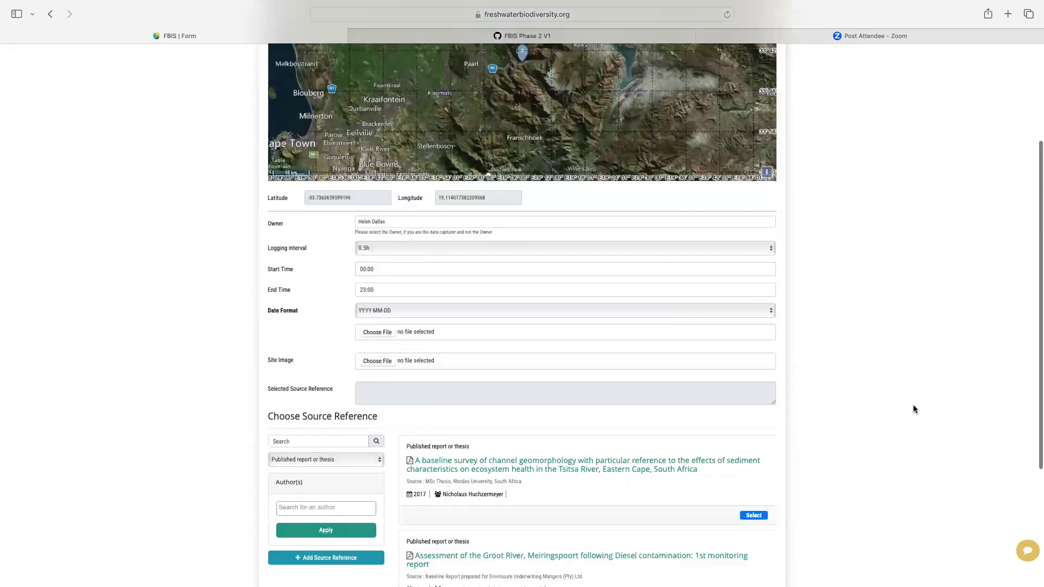
scroll(913, 409, down, 3)
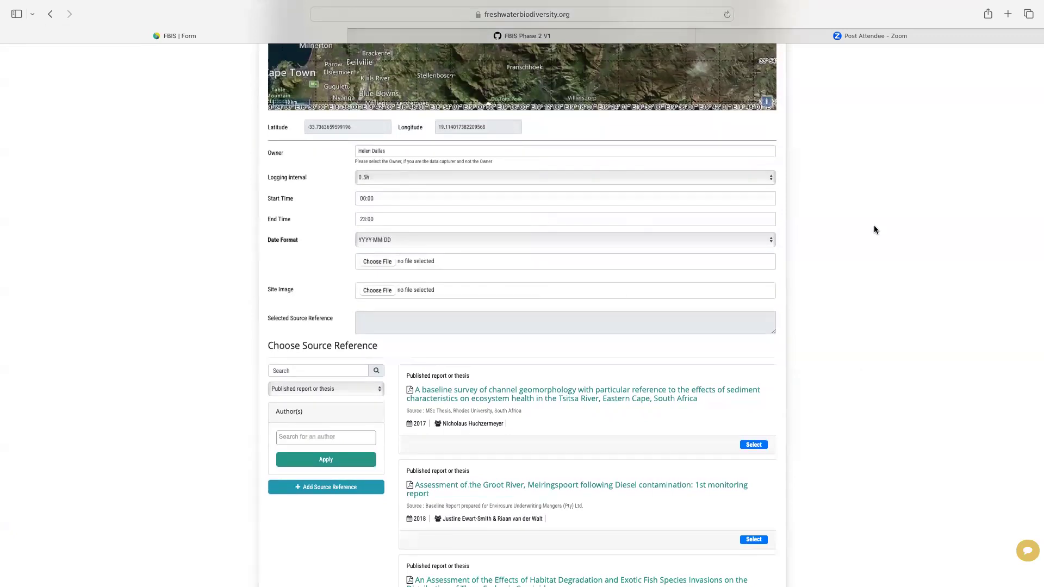
scroll(367, 174, down, 1)
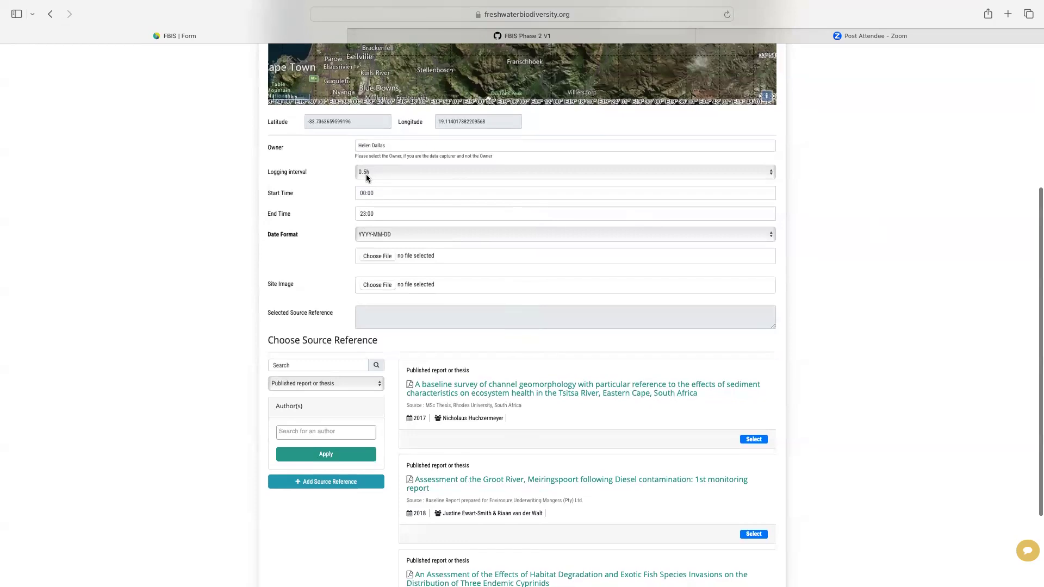
click(364, 147)
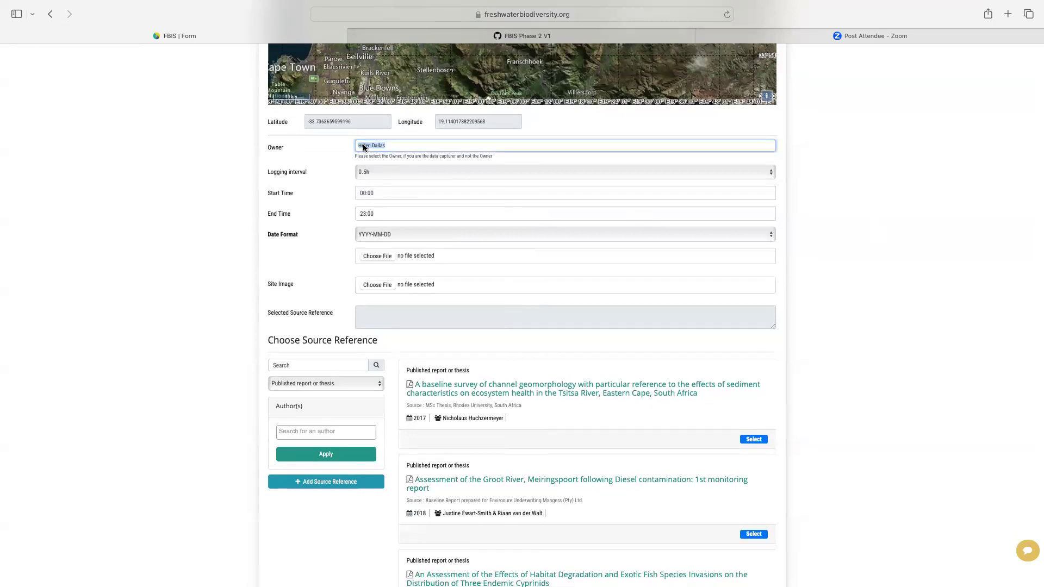
click(388, 146)
drag(388, 146, 355, 145)
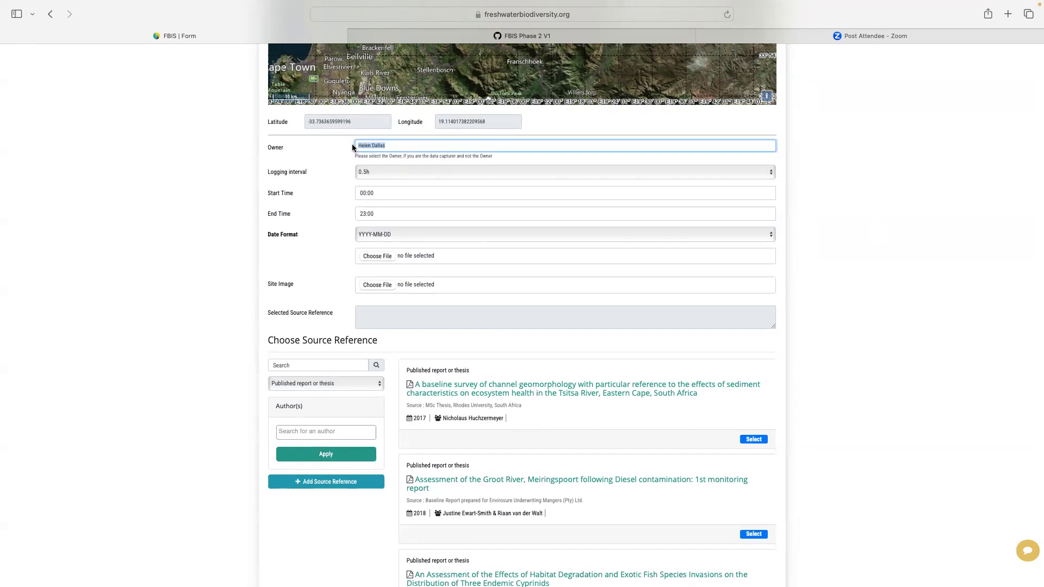
text(dean)
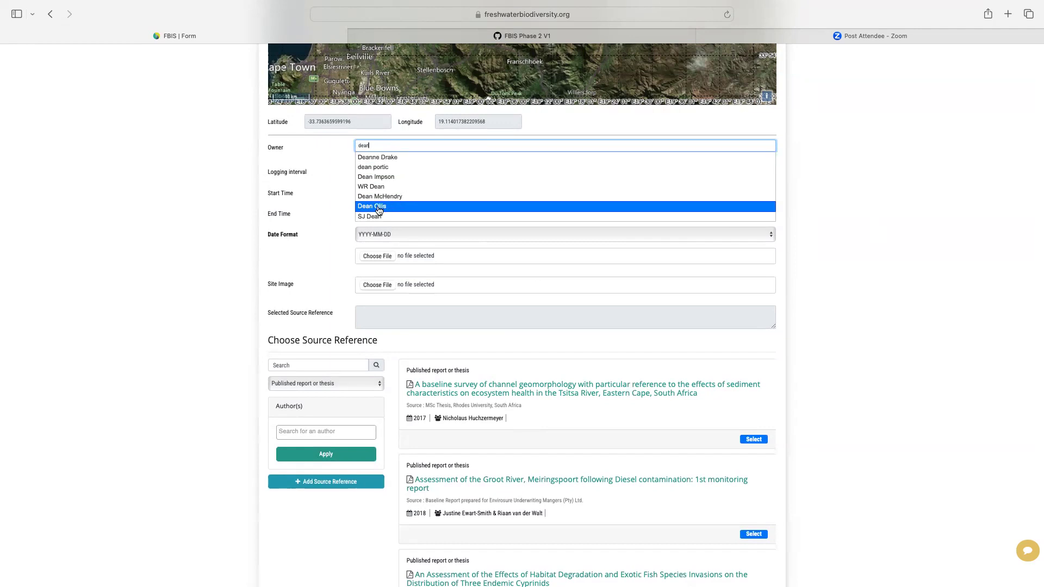
- Search the Owner field for the original owner's first name and select the matching full name
drag(377, 145, 357, 146)
text(helen)
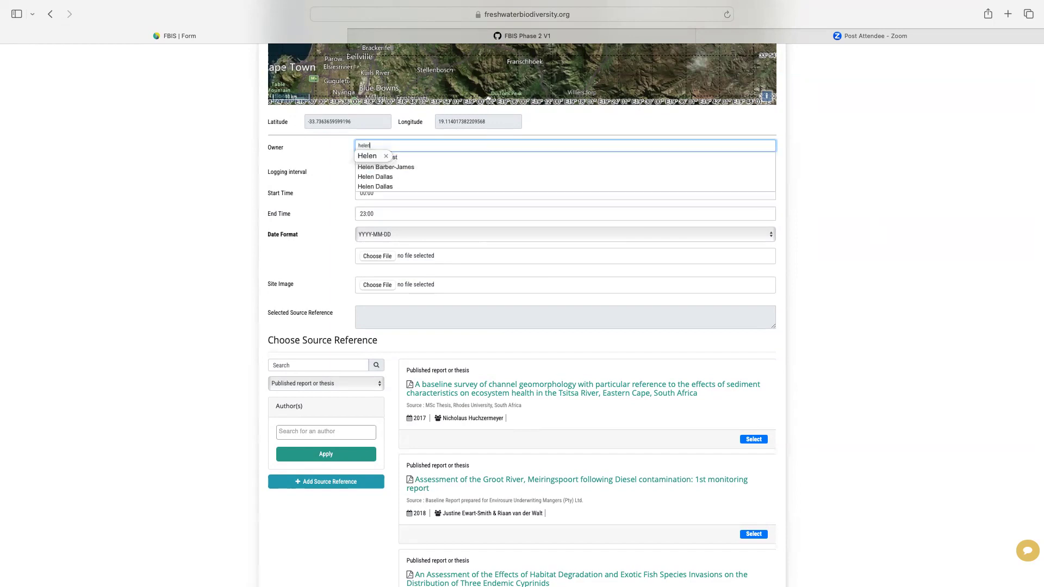
click(378, 176)
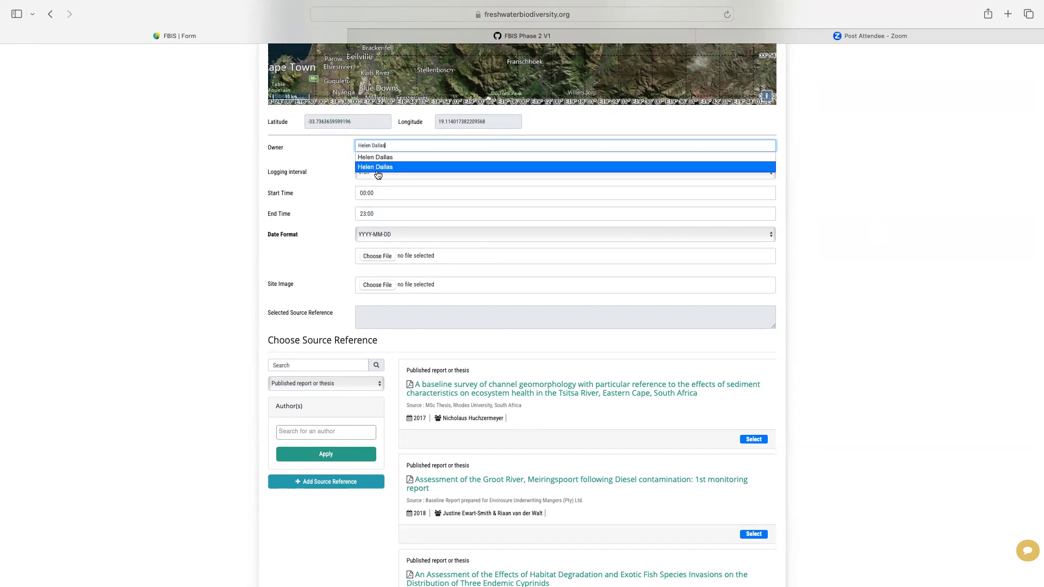
click(820, 144)
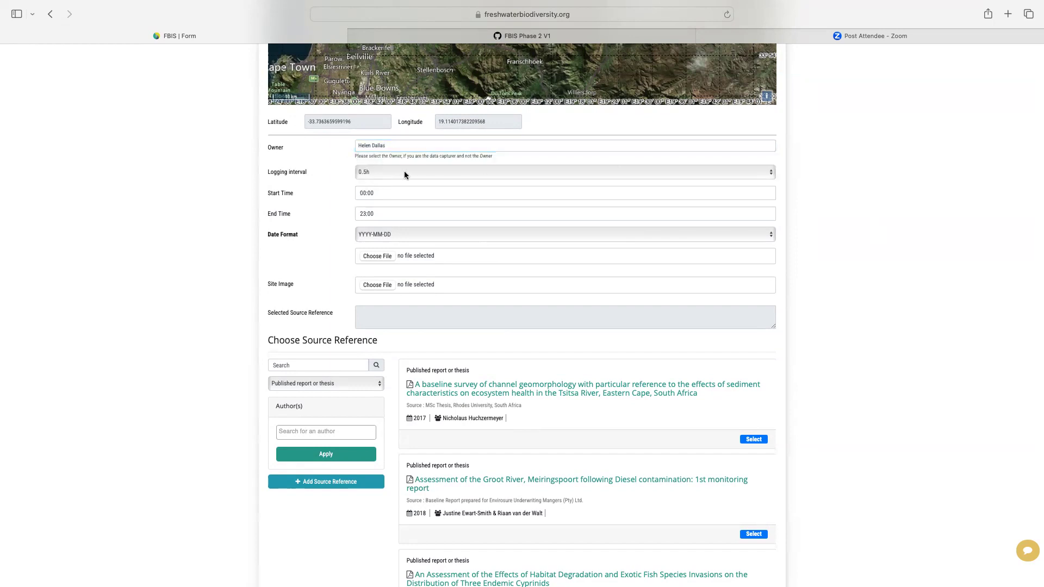
- Set the logging interval to 1h and the date format to YYYY/MM/DD
click(365, 172)
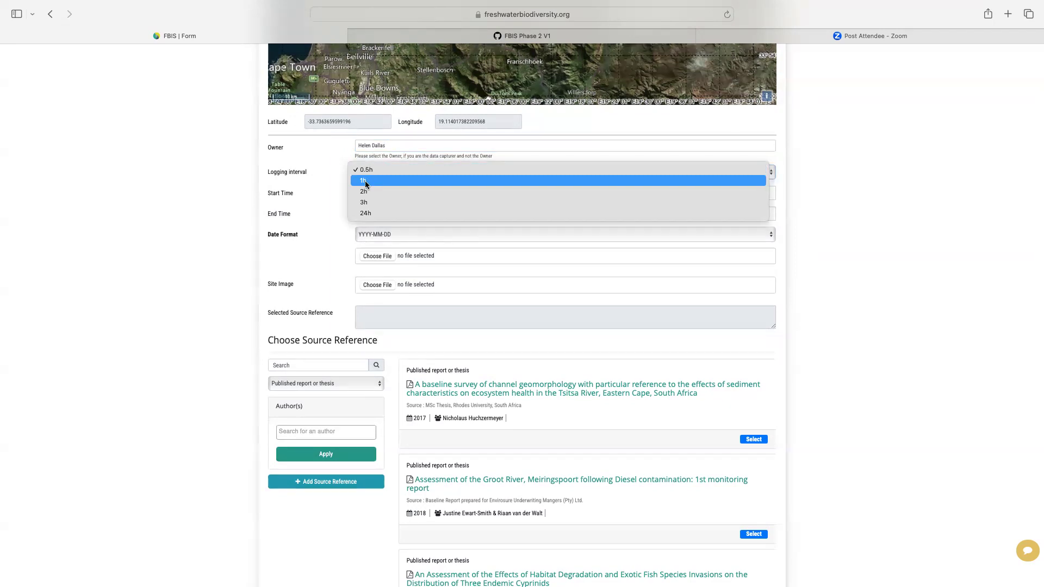
click(365, 180)
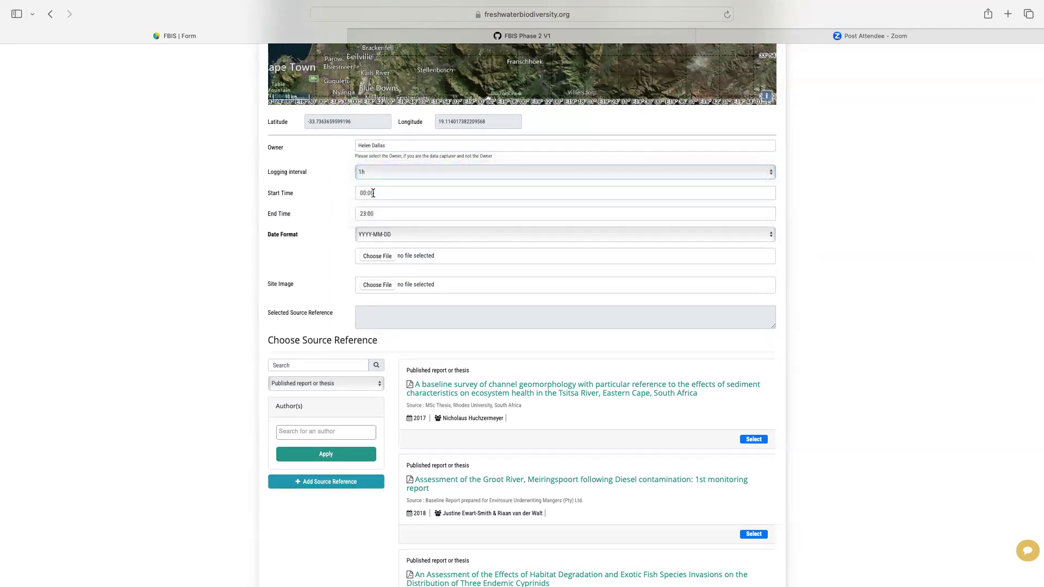
click(378, 193)
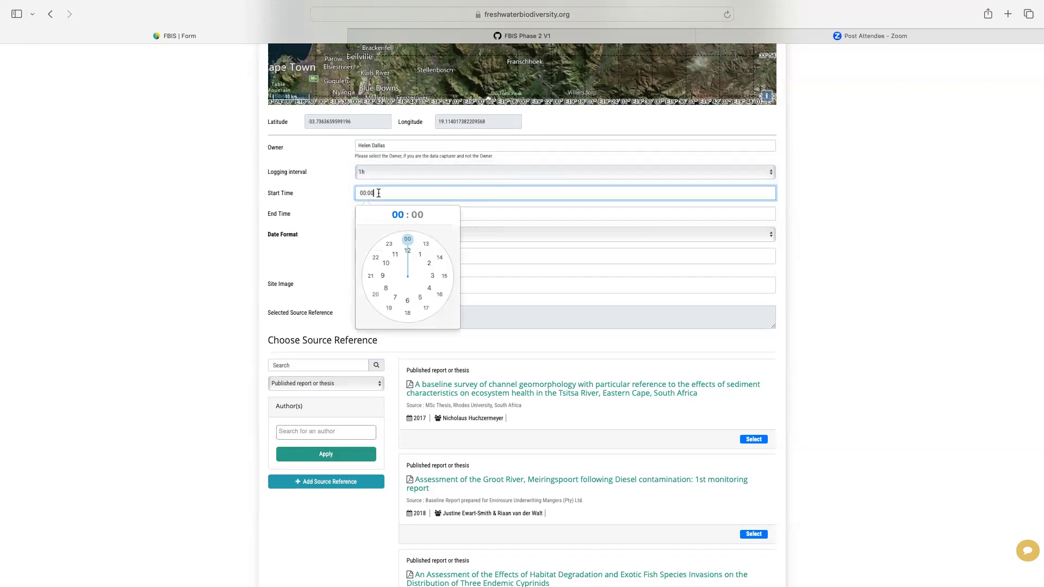
click(322, 200)
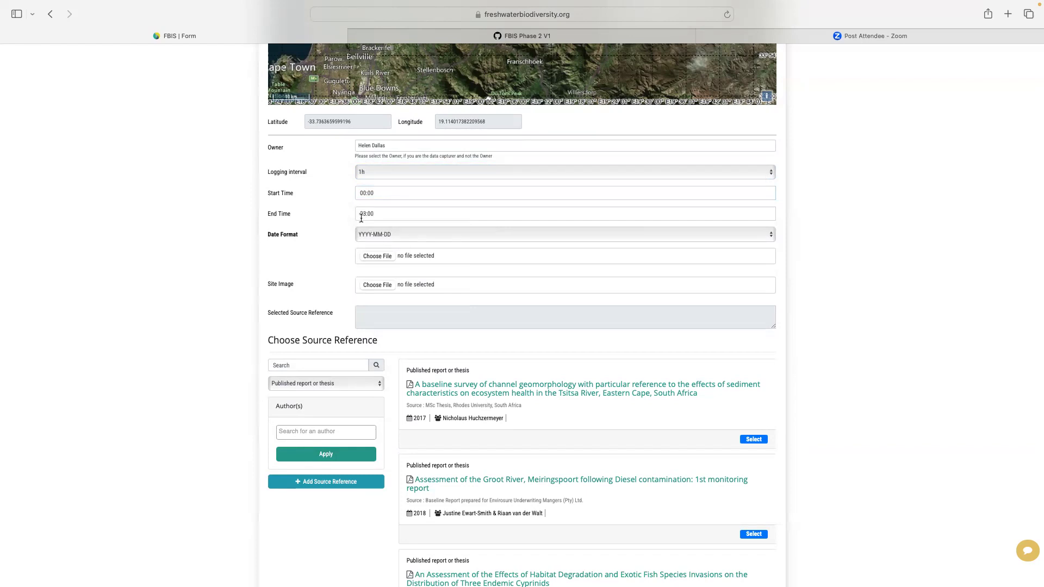
click(372, 236)
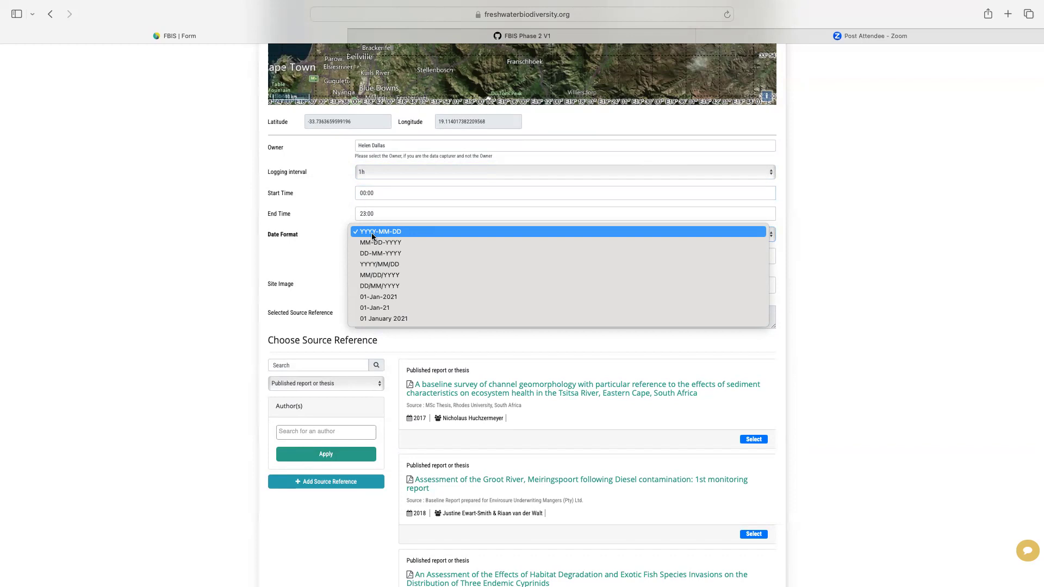
click(369, 265)
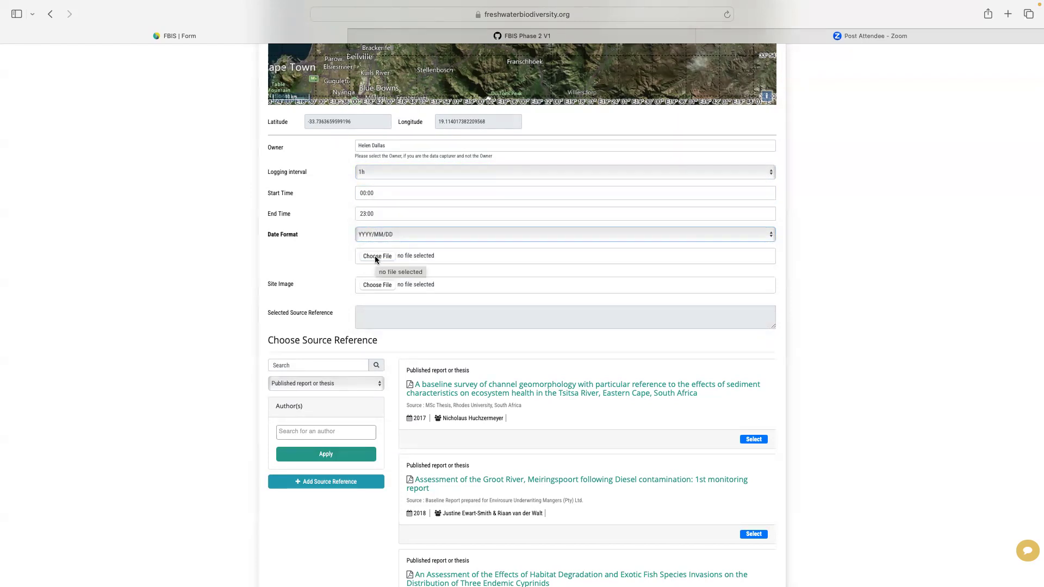
- Attach Final WT_H1ELAN-TUNNE_2013.csv as the data file from FRC Water Temperature Data, Western Cape Long term data, Elandspad
click(374, 256)
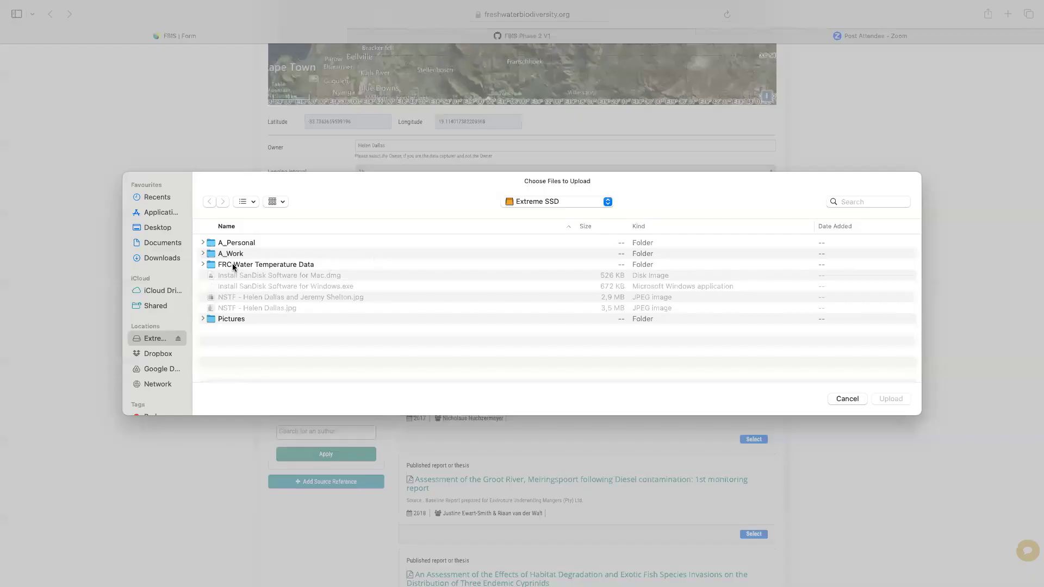
click(204, 264)
scroll(226, 313, down, 3)
scroll(226, 311, down, 5)
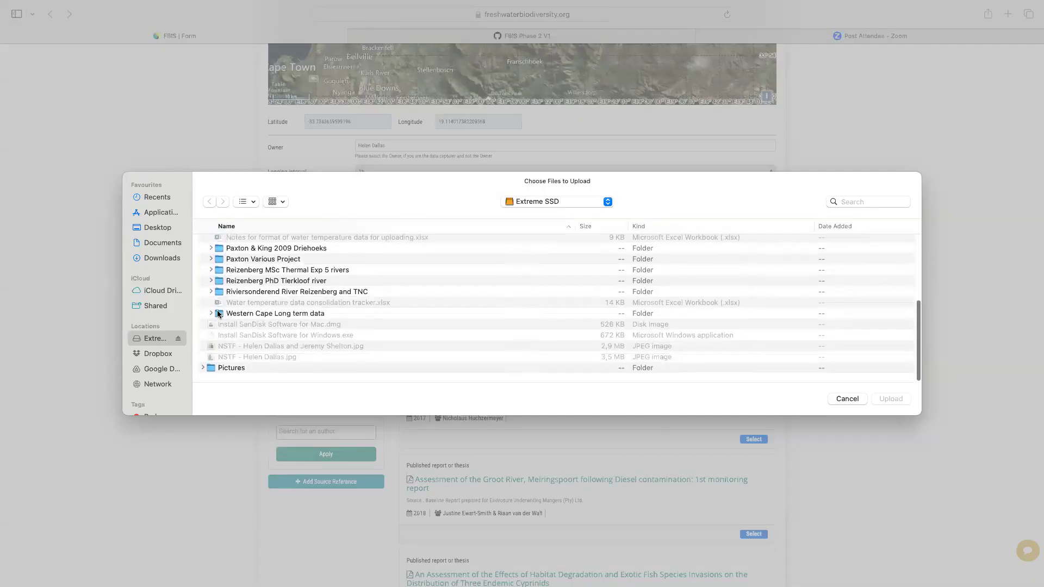
click(212, 317)
click(219, 328)
click(219, 330)
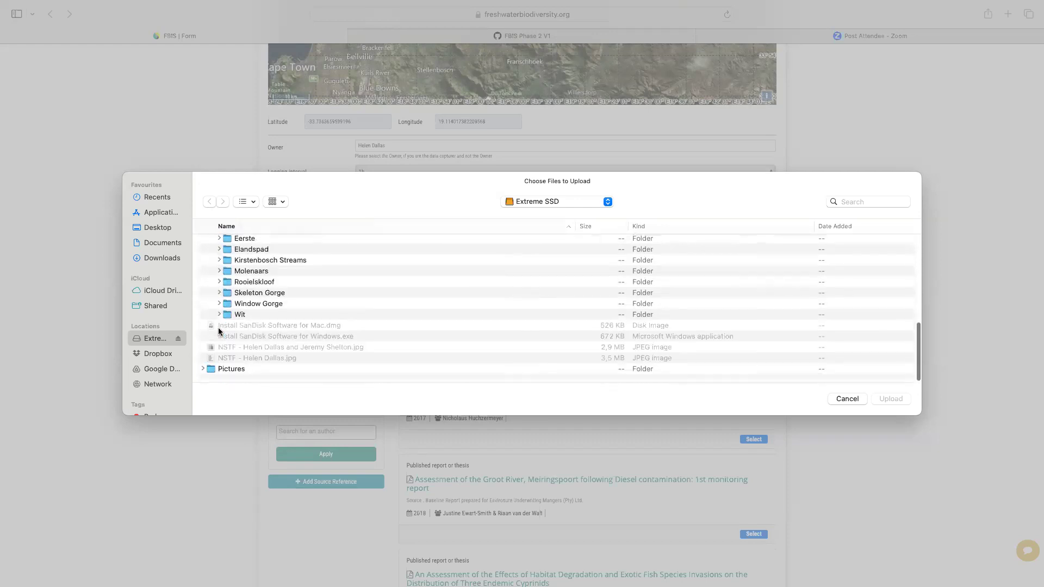
click(219, 251)
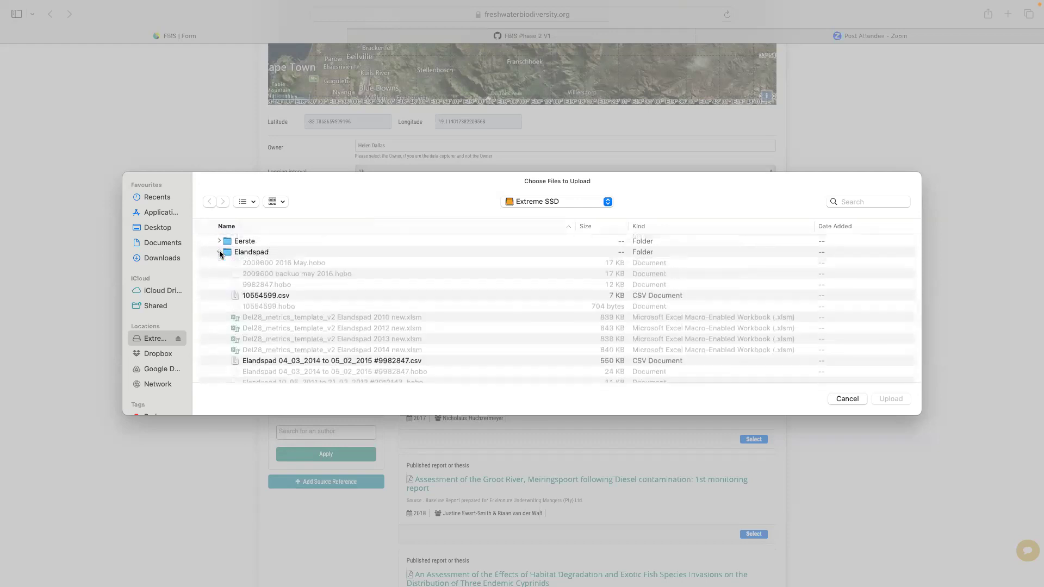
scroll(279, 311, down, 4)
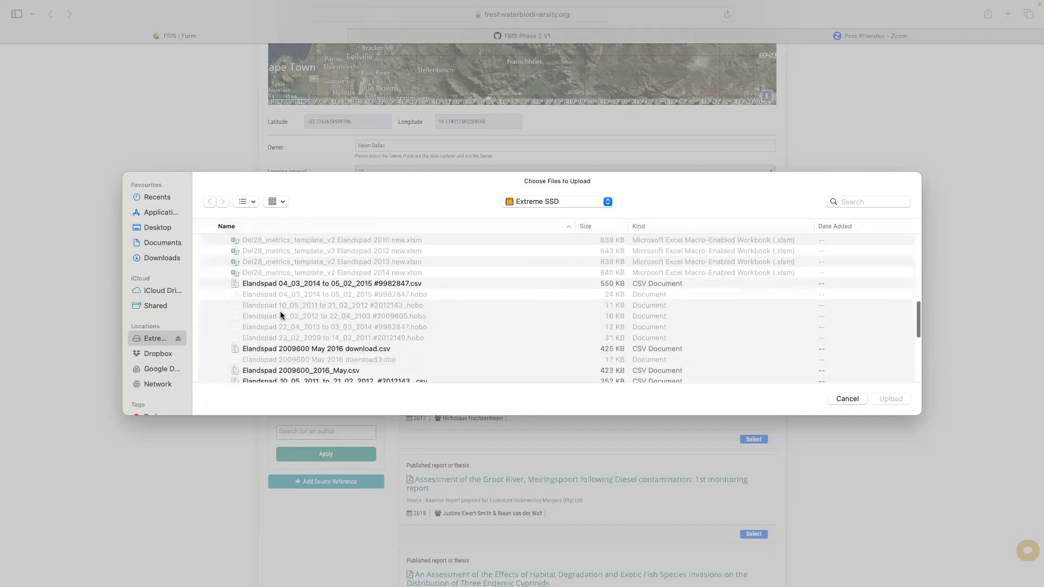
scroll(280, 311, down, 5)
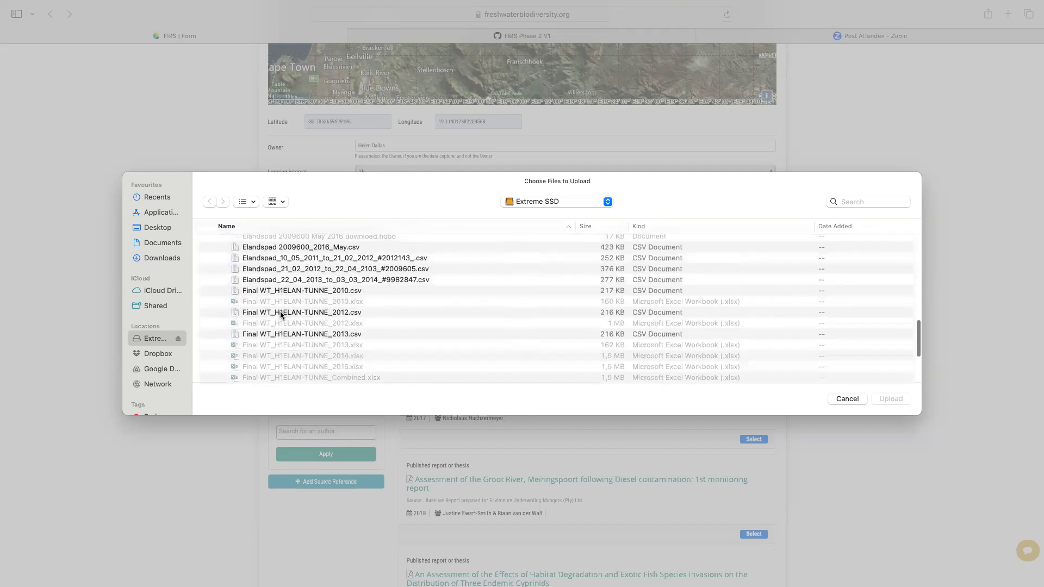
click(260, 301)
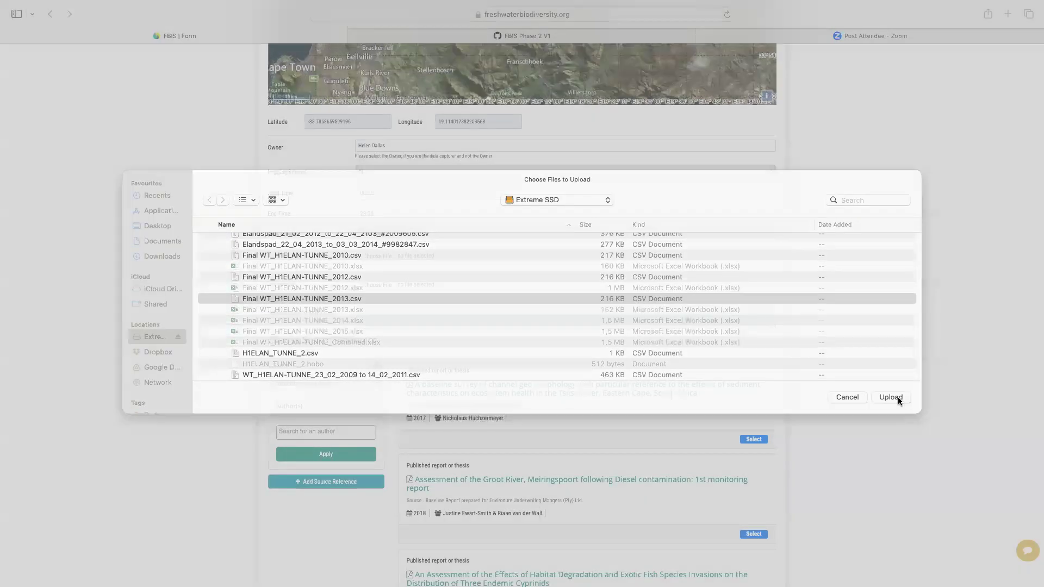
click(898, 400)
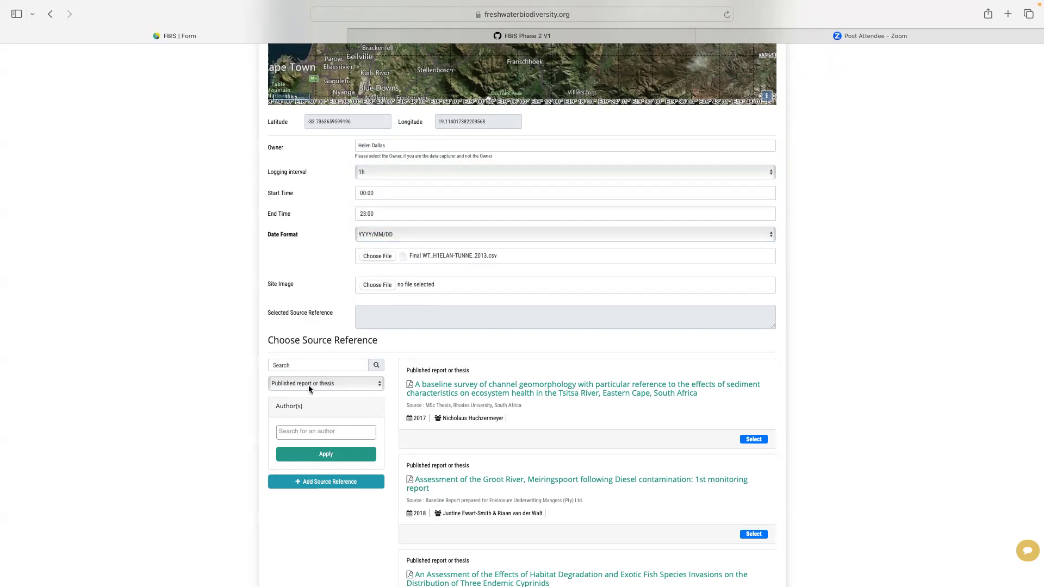
- Filter the source references to Unpublished and select the data owner's Unpublished Water Temperature data entry on page 4
scroll(303, 384, down, 2)
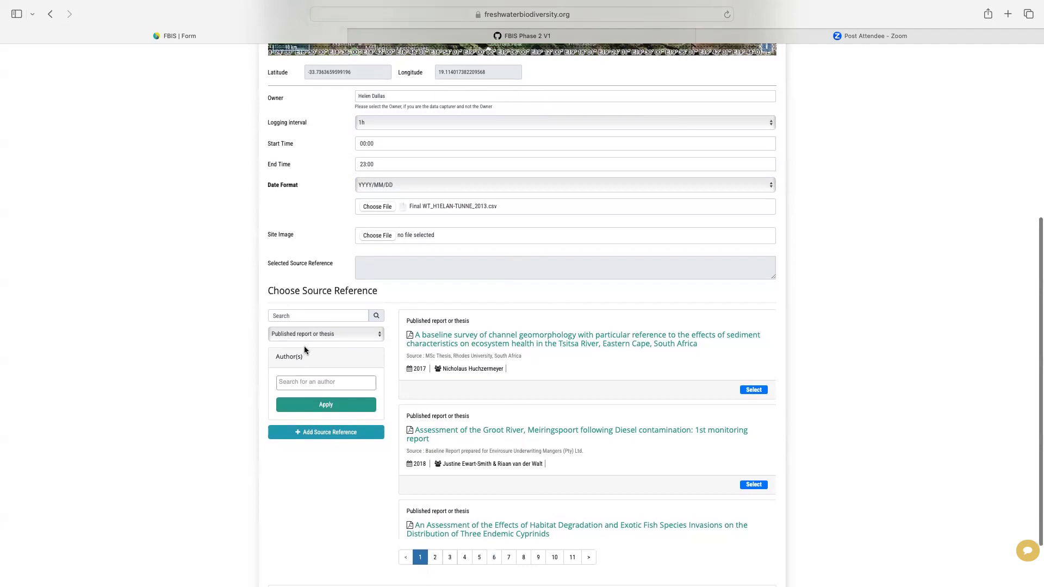
click(301, 336)
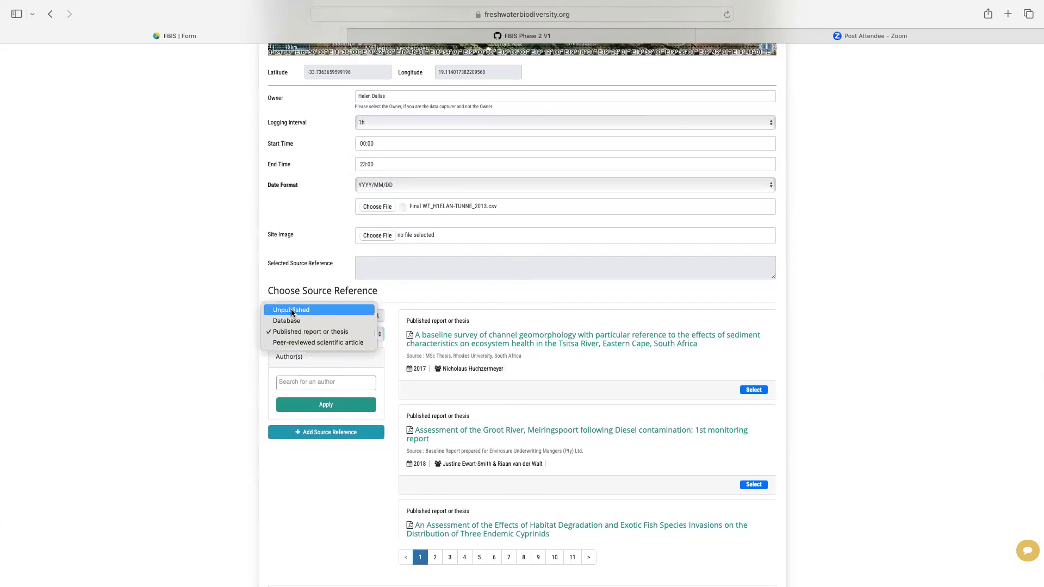
click(292, 308)
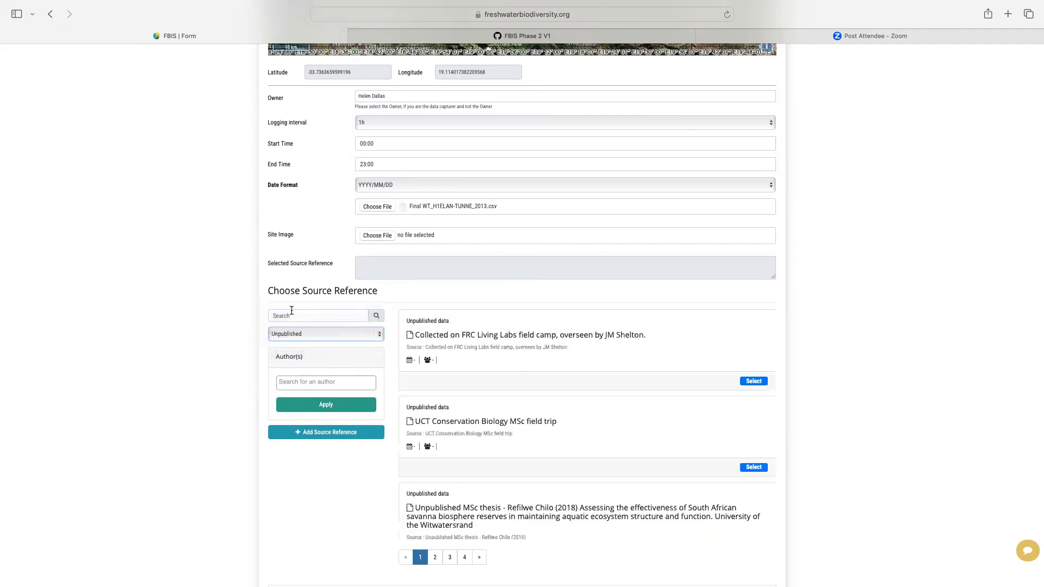
click(465, 558)
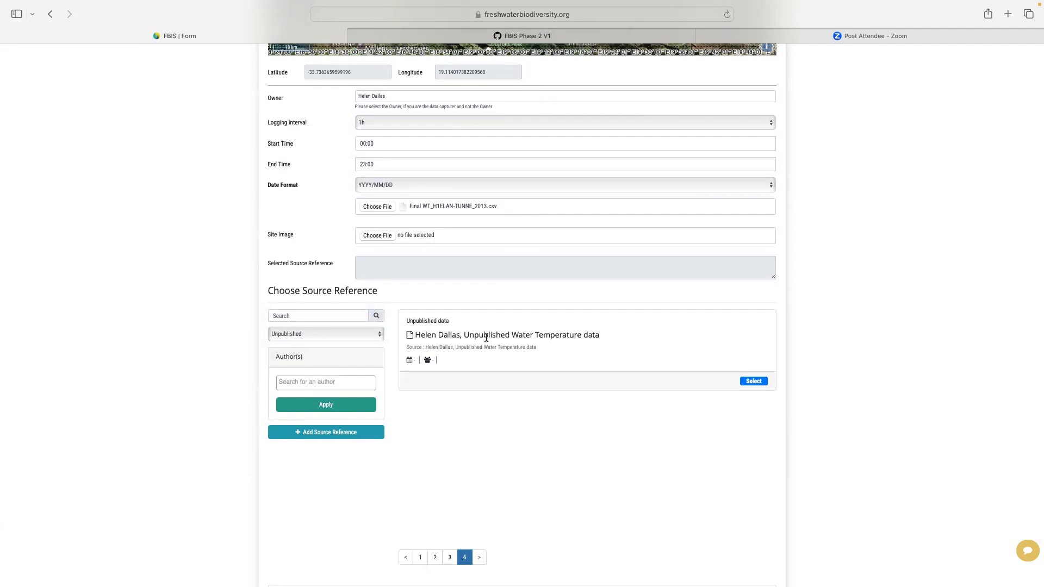
click(753, 382)
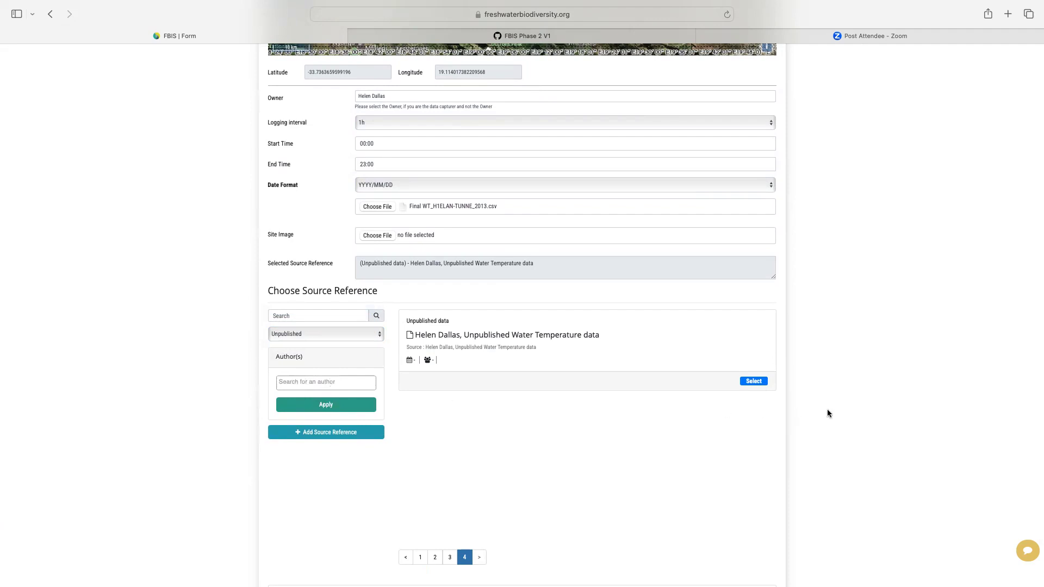
scroll(827, 413, up, 3)
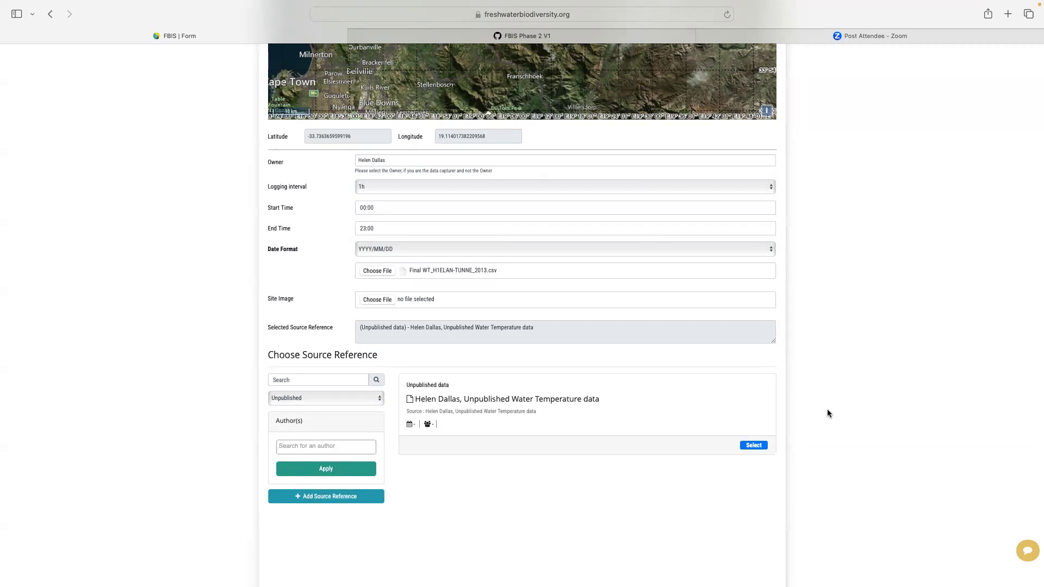
- Agree to share the data via the FBIS platform and upload the H1ELAN-TUNNE water temperature data
scroll(827, 411, down, 1)
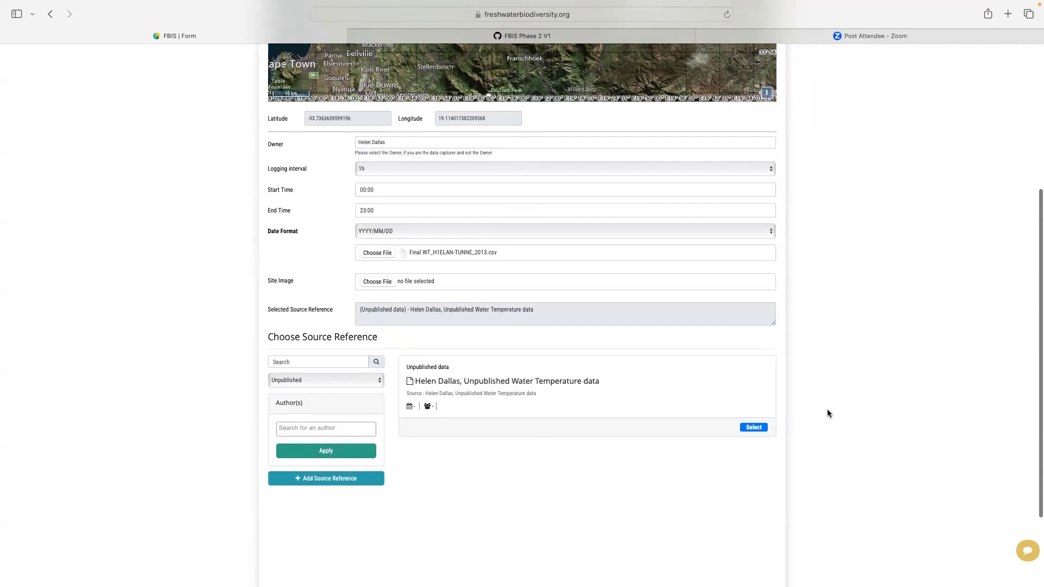
scroll(829, 413, down, 5)
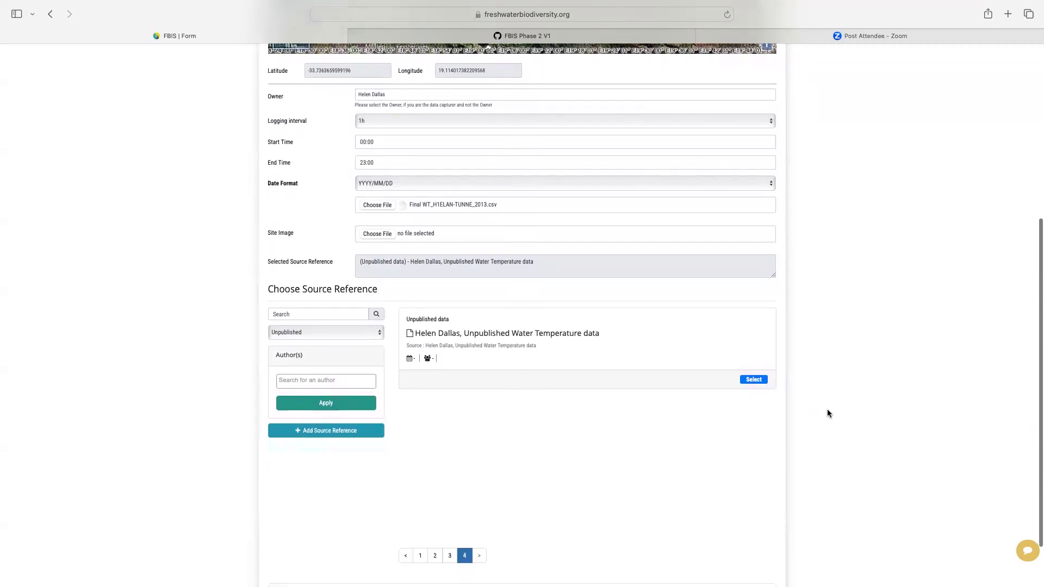
scroll(828, 413, down, 1)
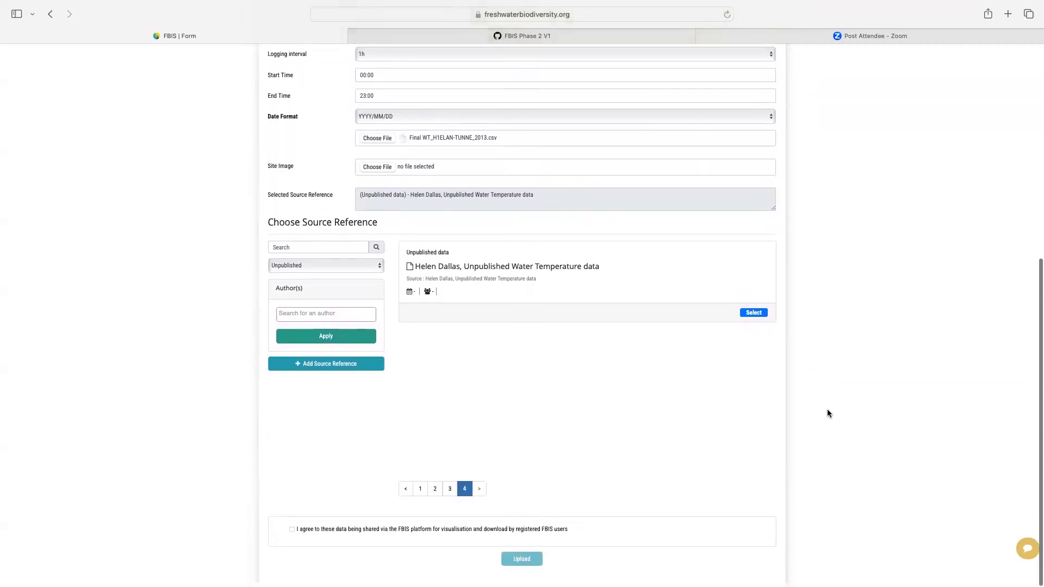
click(292, 531)
click(519, 563)
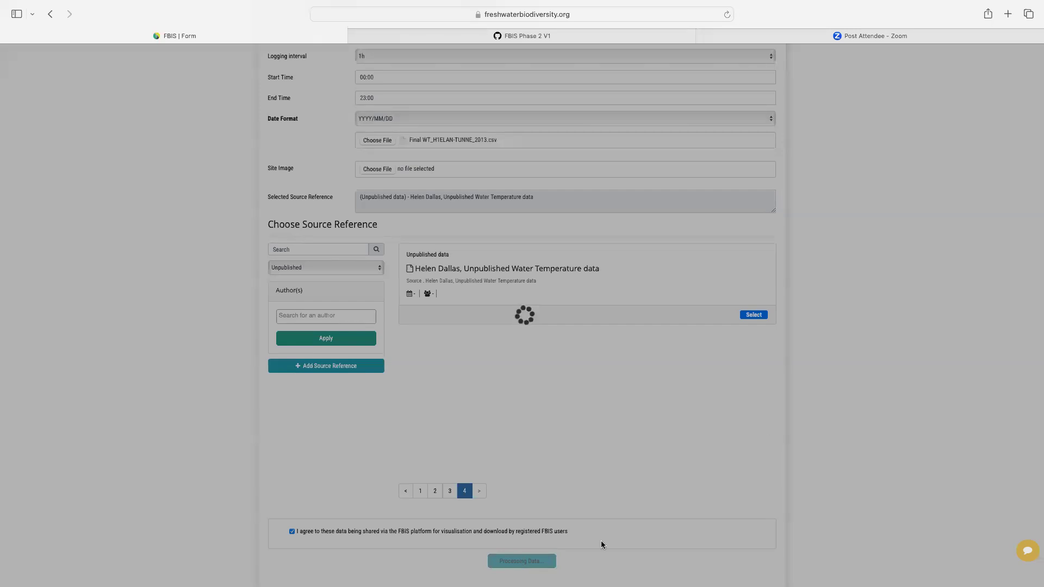
scroll(852, 190, up, 5)
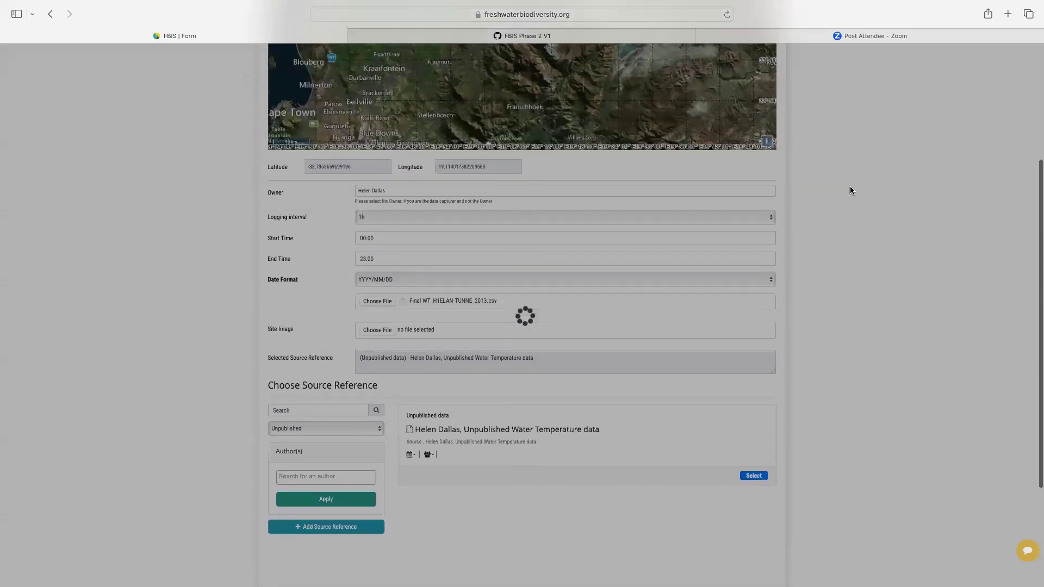
scroll(851, 190, up, 2)
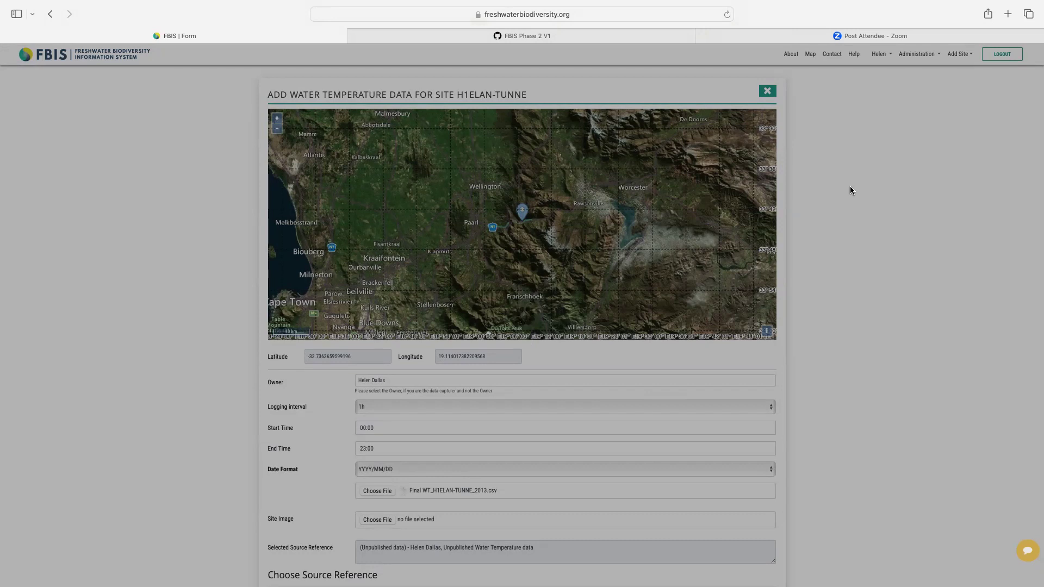
scroll(851, 190, down, 3)
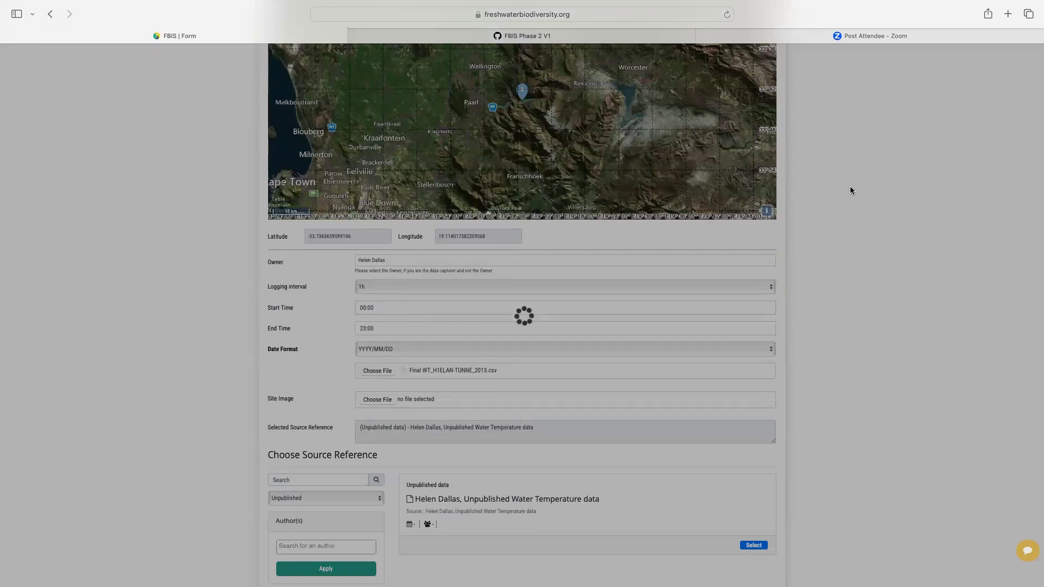
- Switch to Finder and collapse the Western Cape Long term data and 2018 unpublished data folders on Extreme SSD
key(super+Tab)
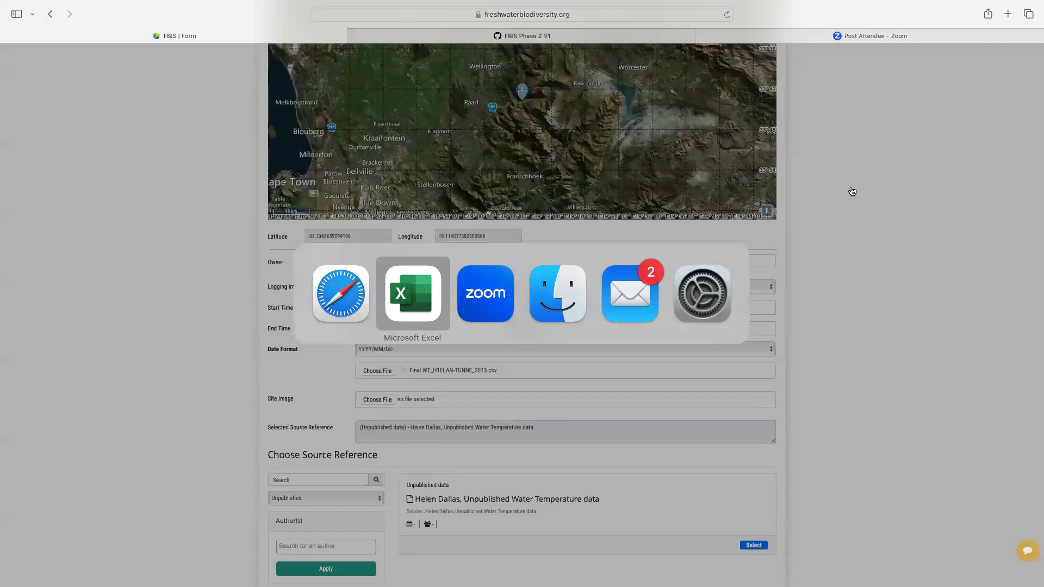
key(super+Tab)
key(super+Tab)
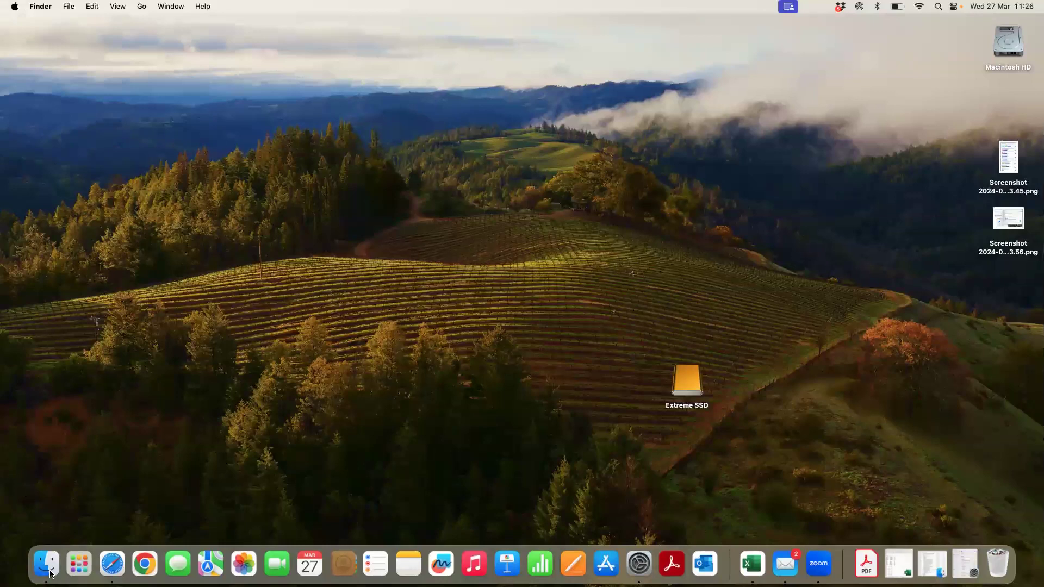
click(53, 574)
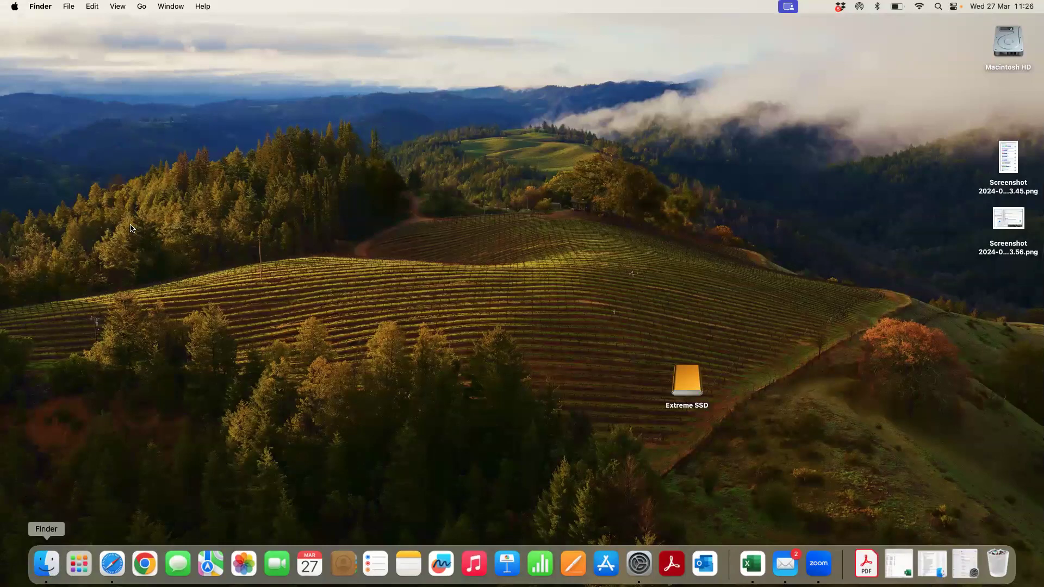
scroll(132, 219, up, 5)
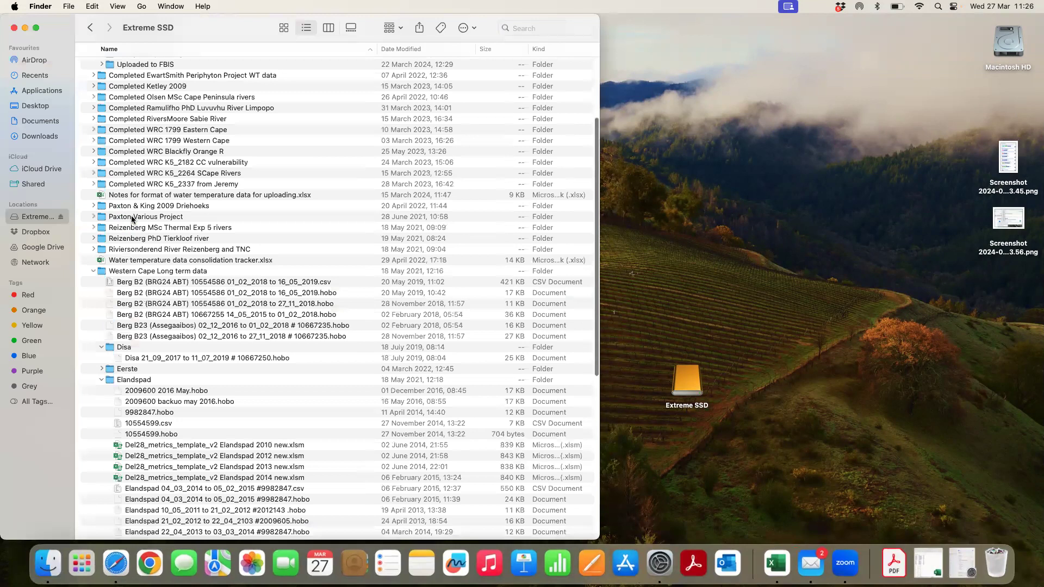
scroll(132, 220, up, 1)
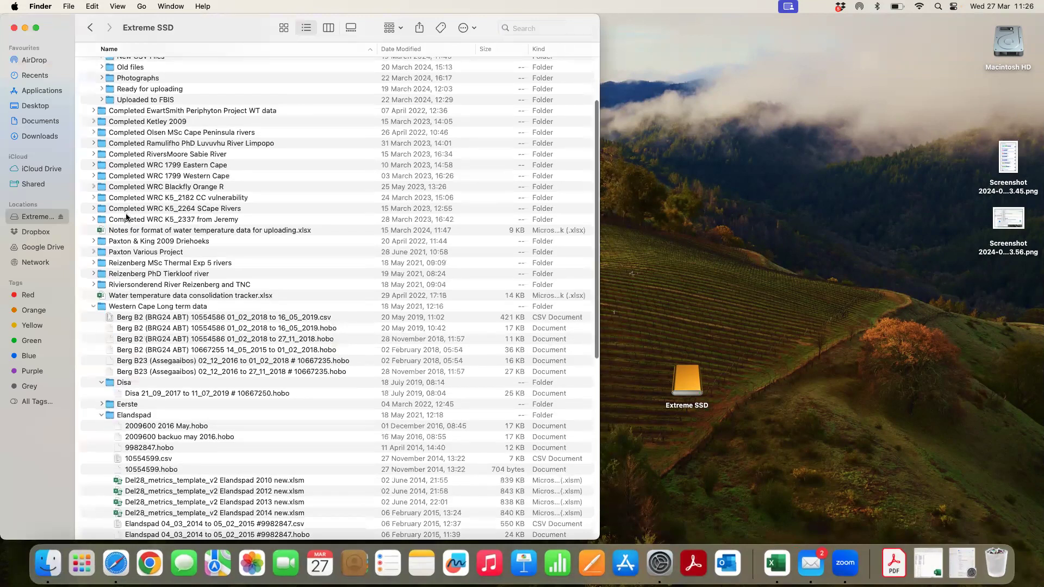
scroll(102, 227, up, 1)
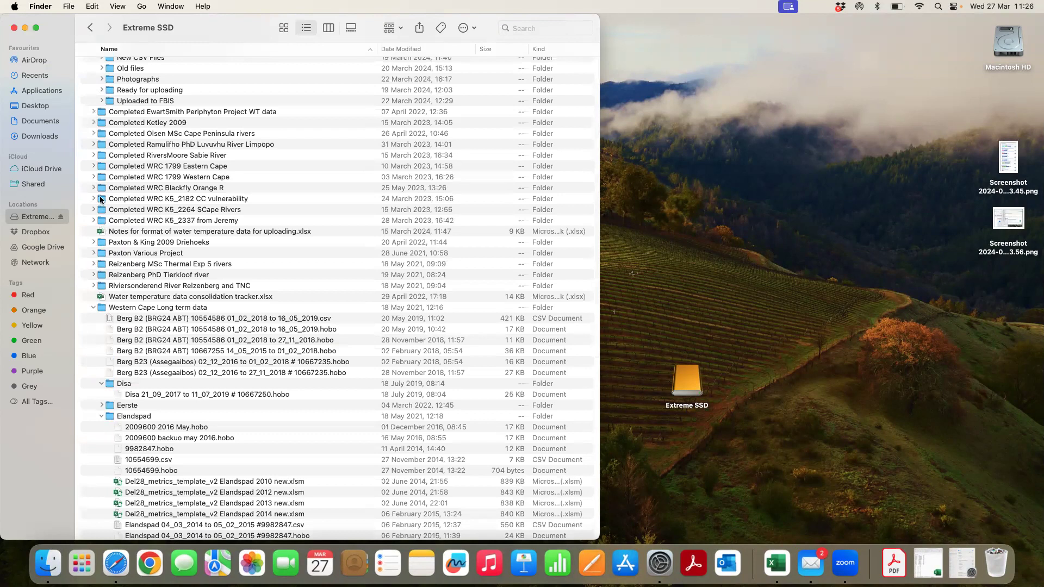
click(93, 308)
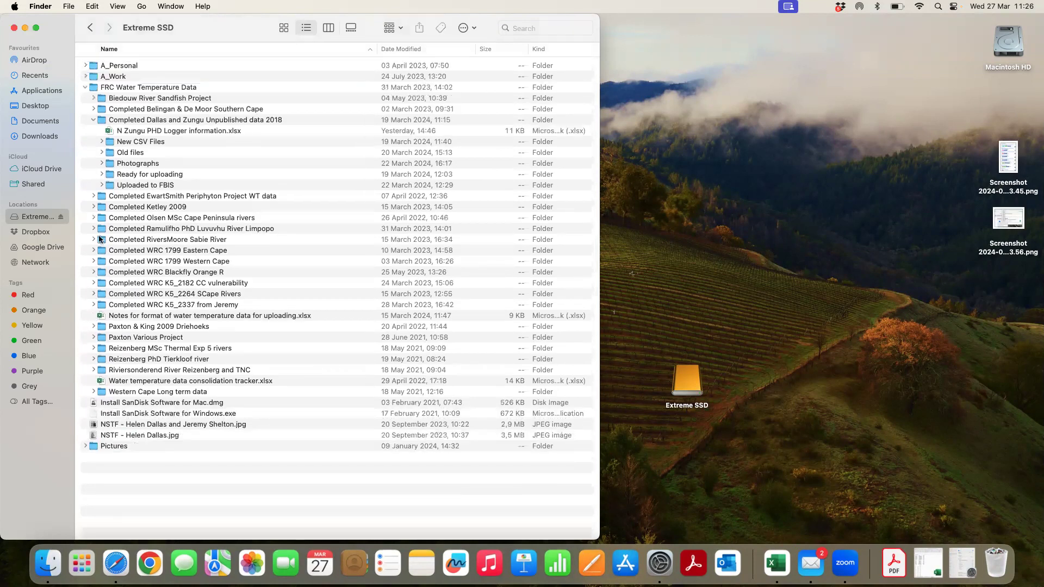
click(93, 120)
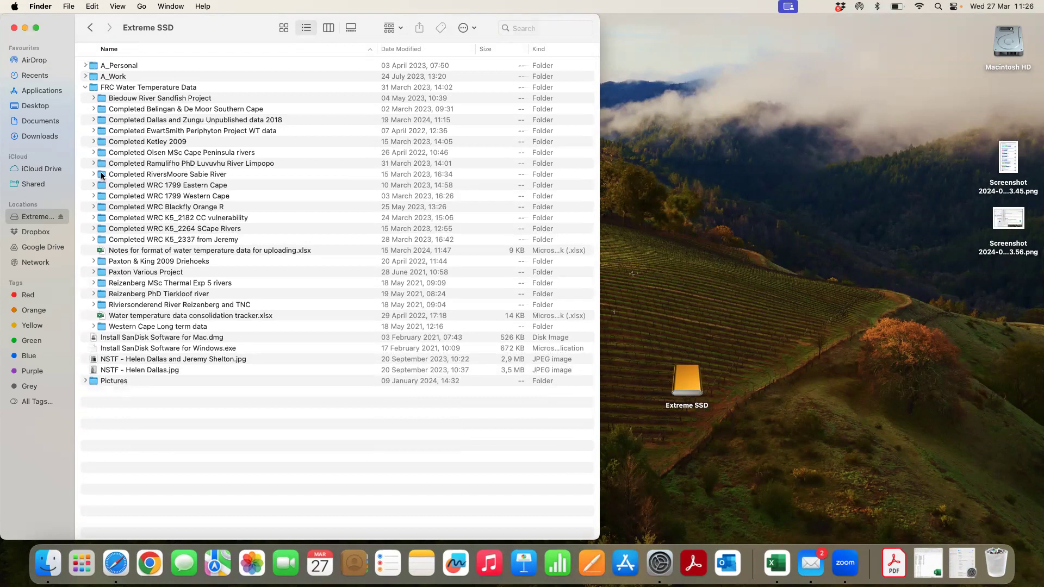
- Expand the Completed WRC K5_2182 CC vulnerability folder and look through the files in its Uploaded to FBIS subfolder
click(93, 219)
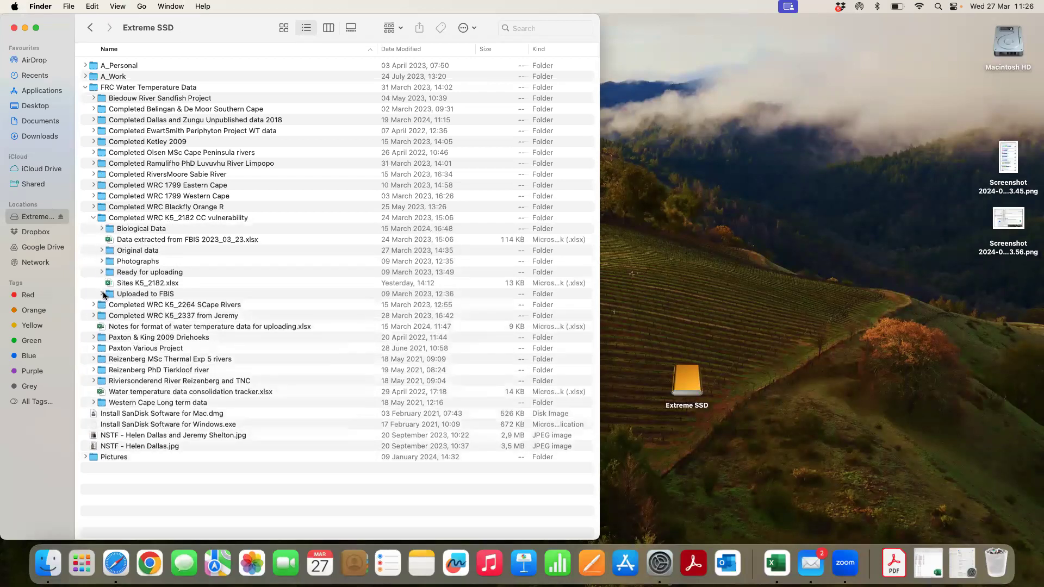
click(103, 295)
scroll(114, 298, down, 6)
scroll(113, 298, down, 3)
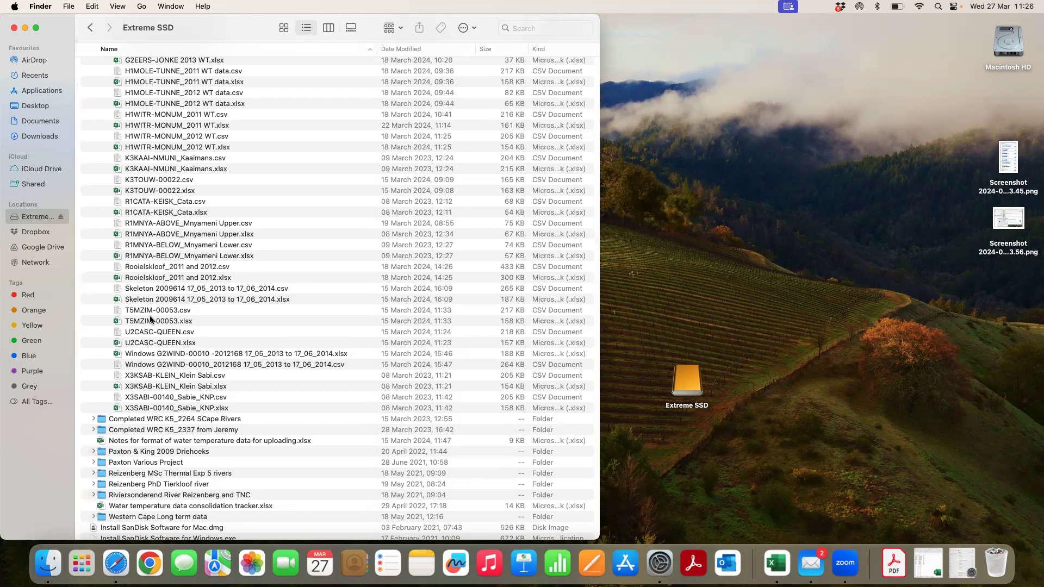
scroll(151, 319, up, 5)
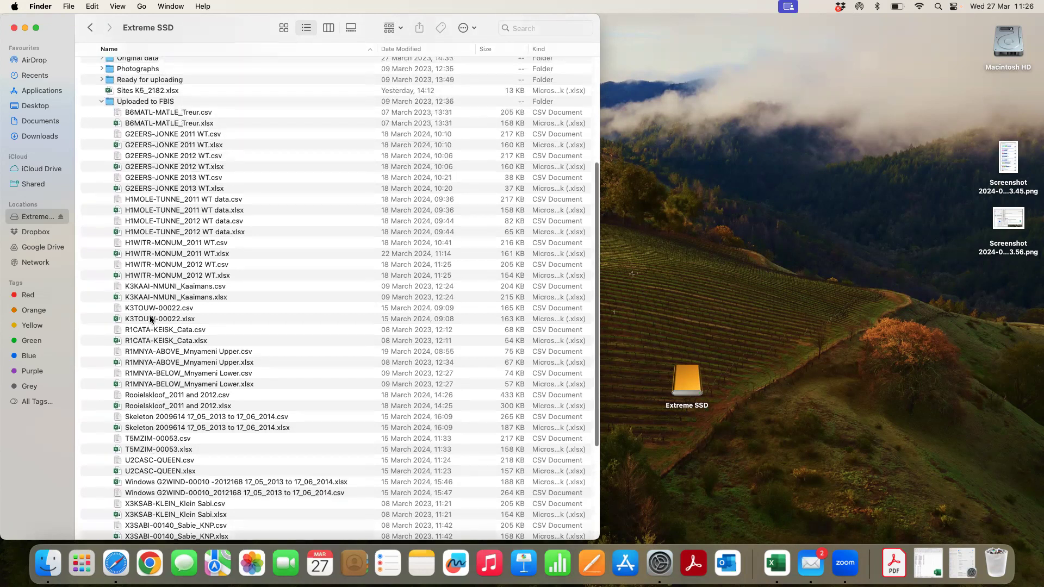
scroll(150, 319, up, 3)
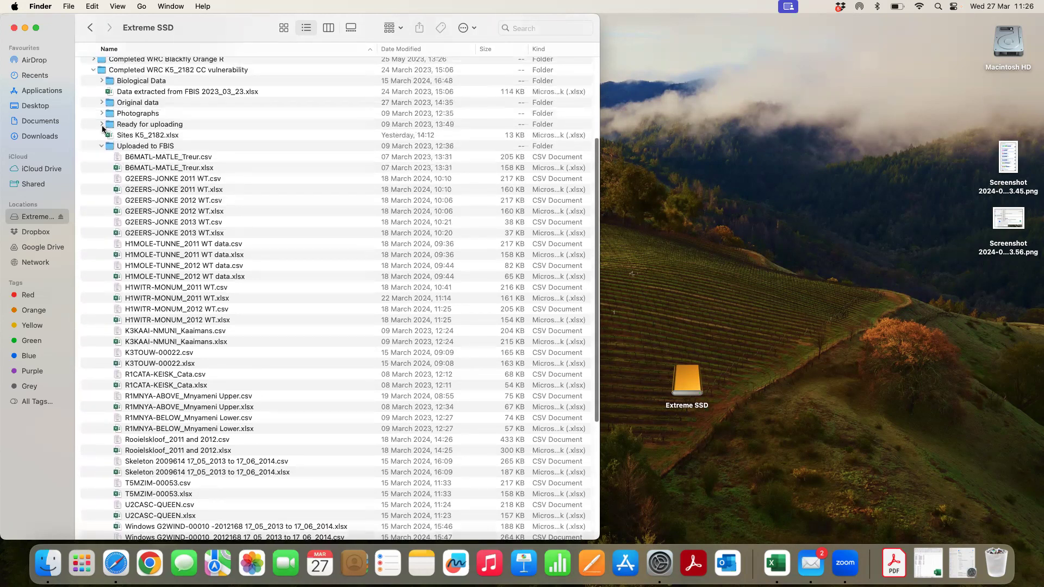
- Open V1STER-DRAKE_Daily.xlsx from the Ready for uploading folder in Microsoft Excel
click(100, 124)
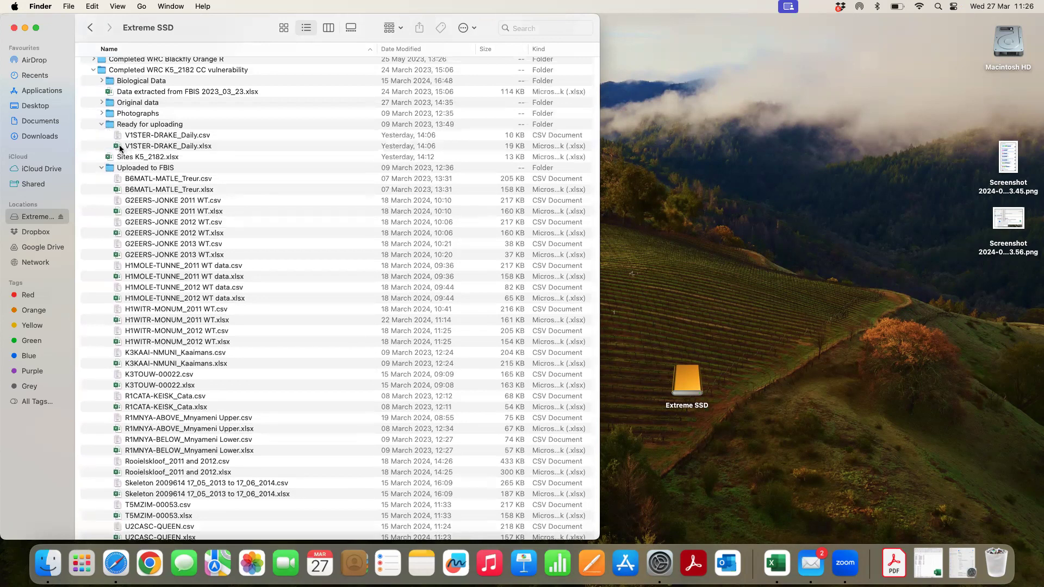
click(121, 147)
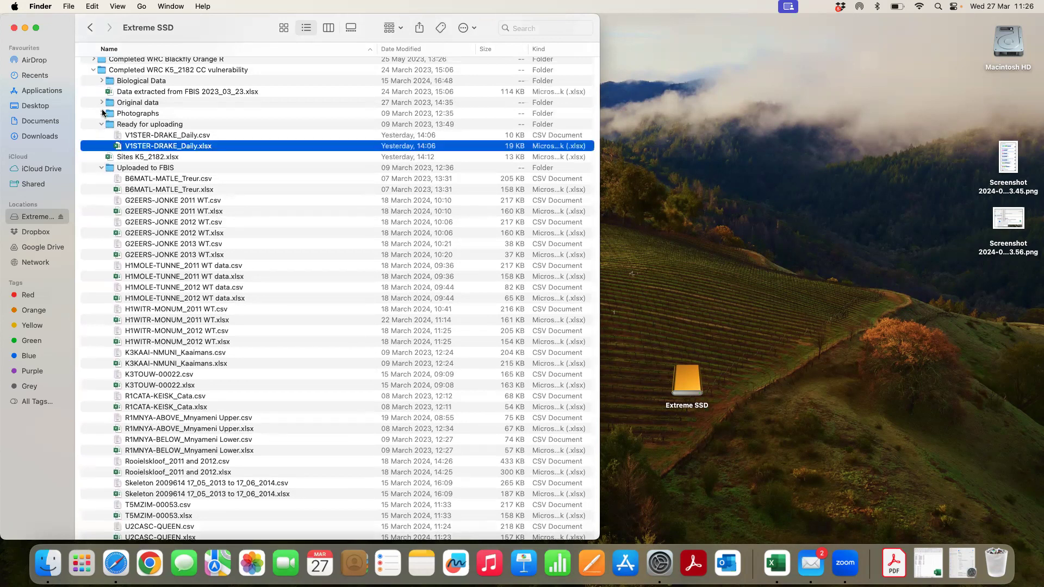
right_click(131, 148)
mouse_move(176, 163)
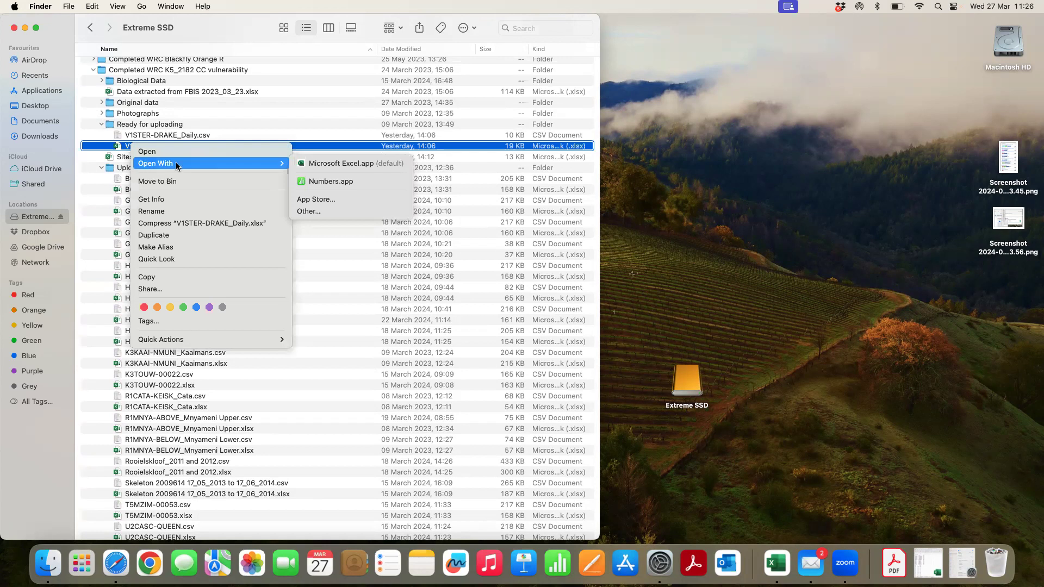
click(321, 163)
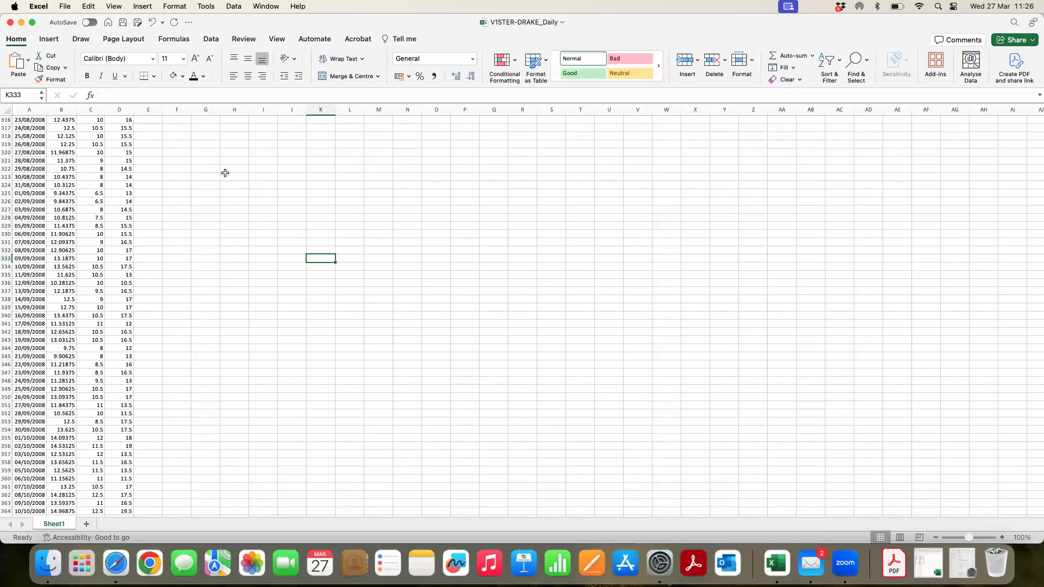
- Examine the daily data layout in row 1: the Date Time, Mean, Minimum and Maximum column headings
scroll(318, 169, up, 5)
scroll(317, 169, up, 12)
scroll(872, 233, up, 4)
drag(1038, 397, 1004, 129)
scroll(1004, 129, up, 2)
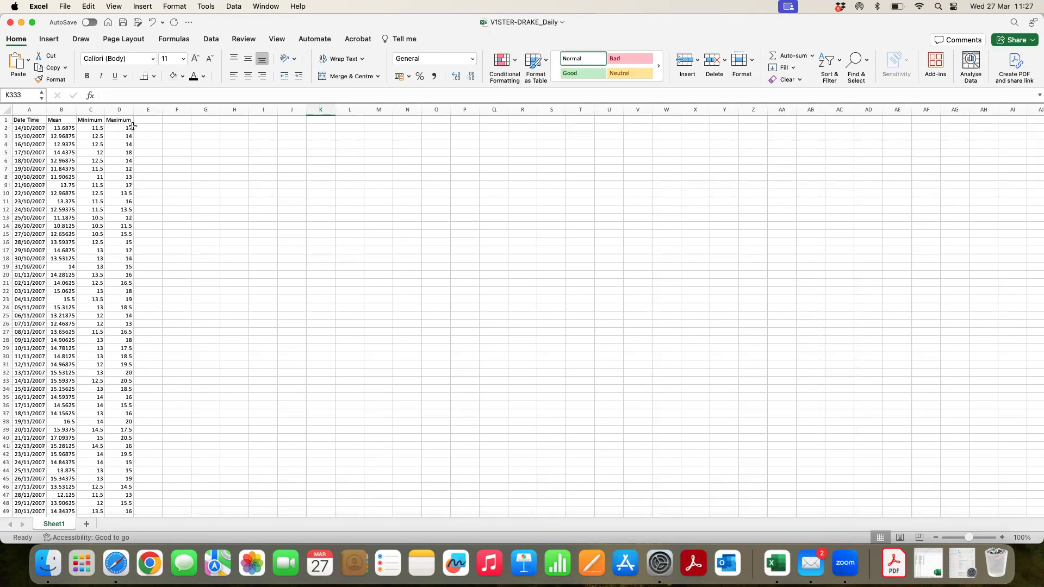
click(62, 120)
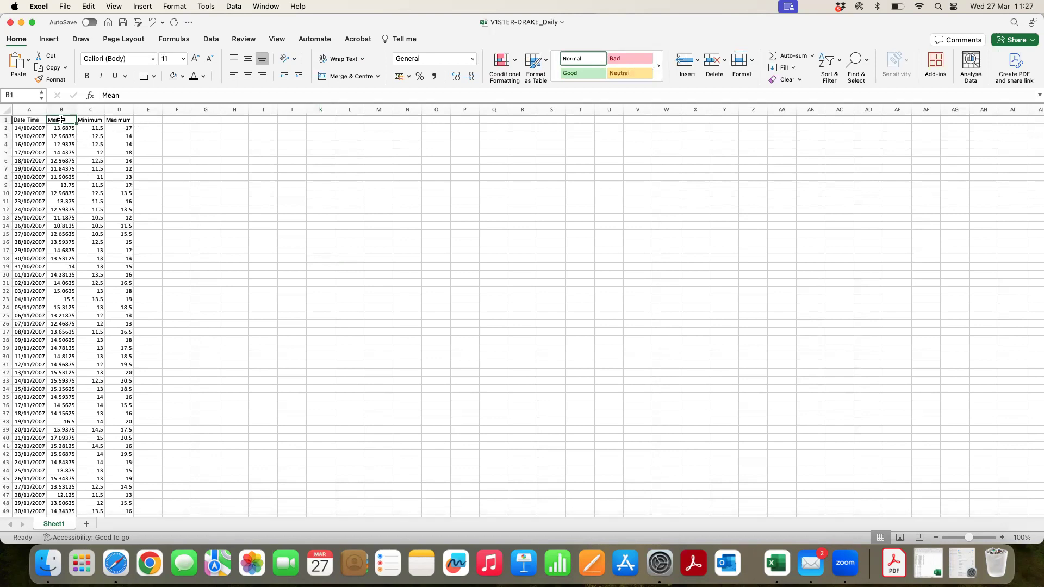
click(97, 119)
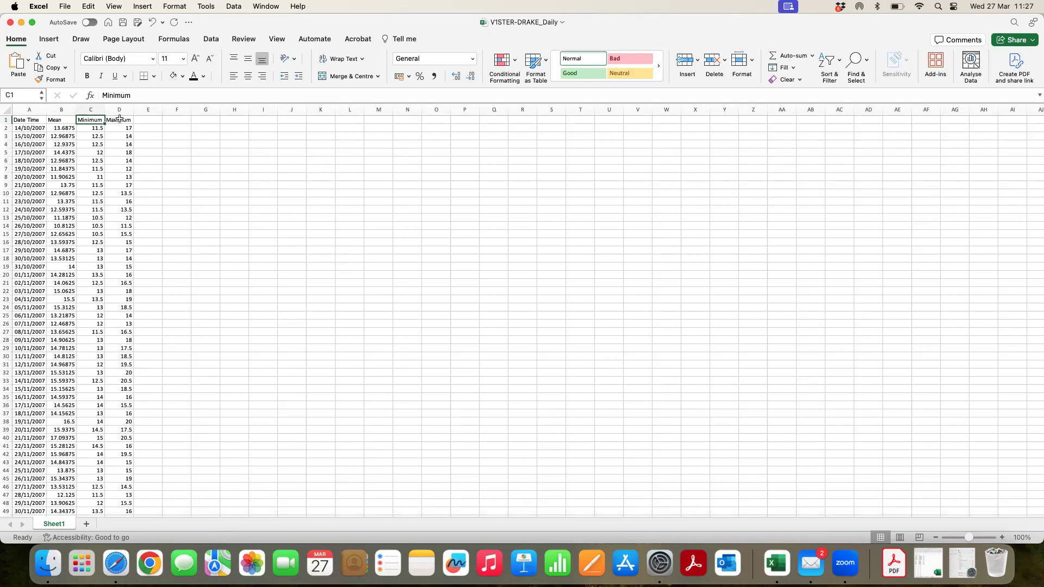
click(120, 119)
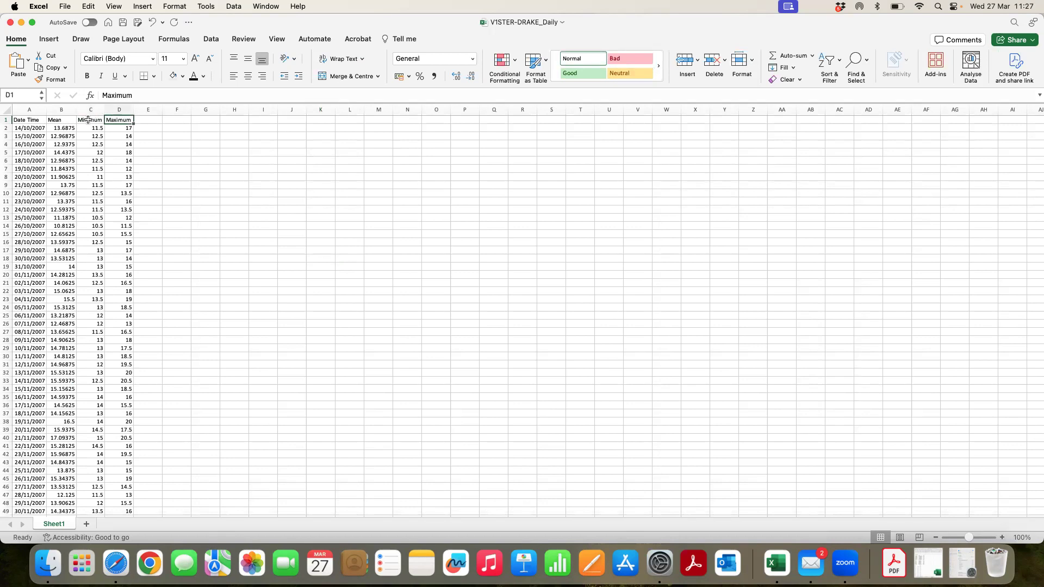
click(35, 120)
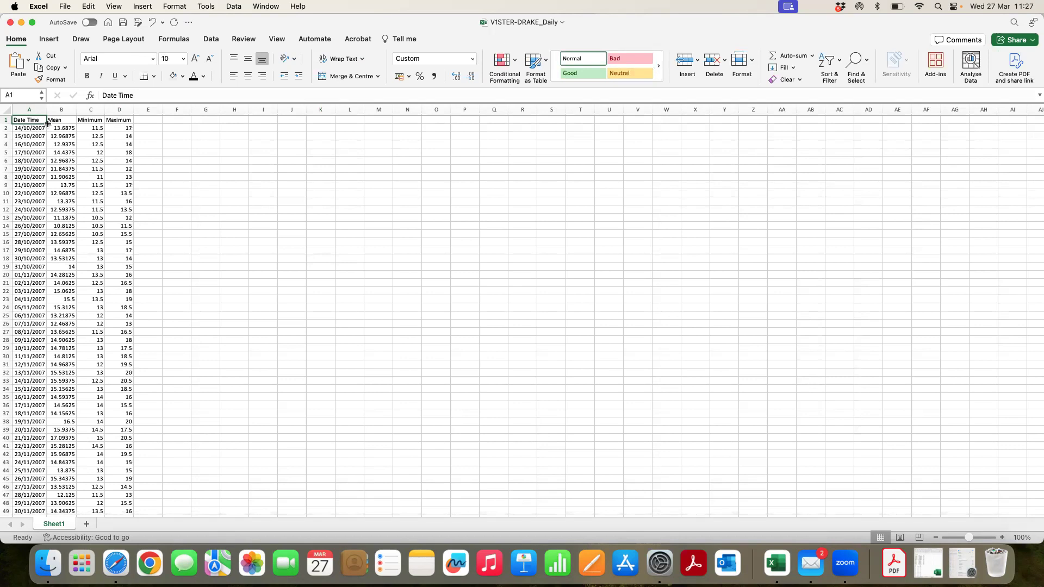
drag(44, 120, 123, 121)
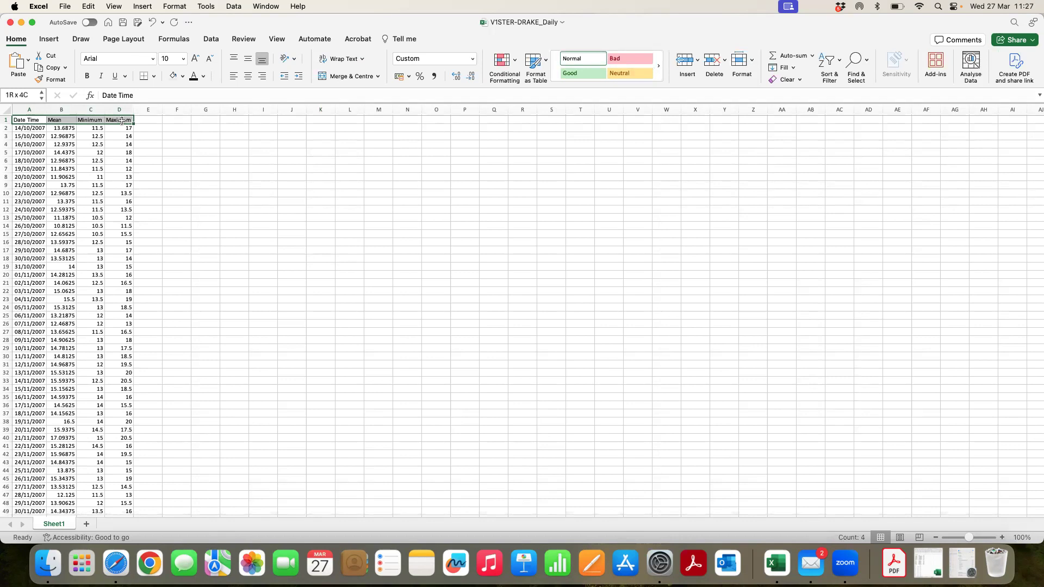
drag(122, 121, 123, 121)
- Switch back to the FBIS upload form in Safari and check the upload result message
key(super+Tab)
key(super+Tab)
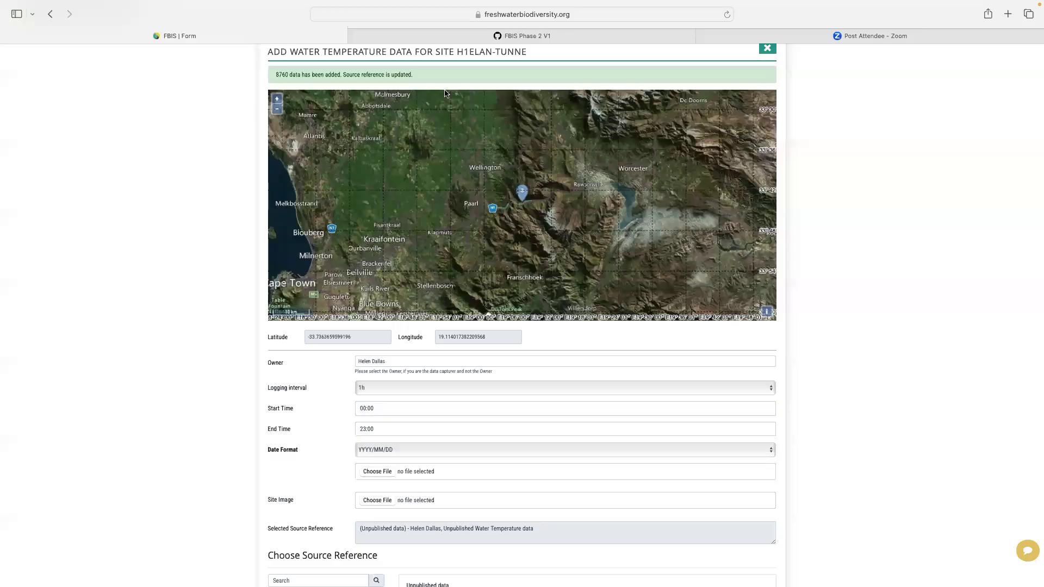
scroll(870, 99, up, 2)
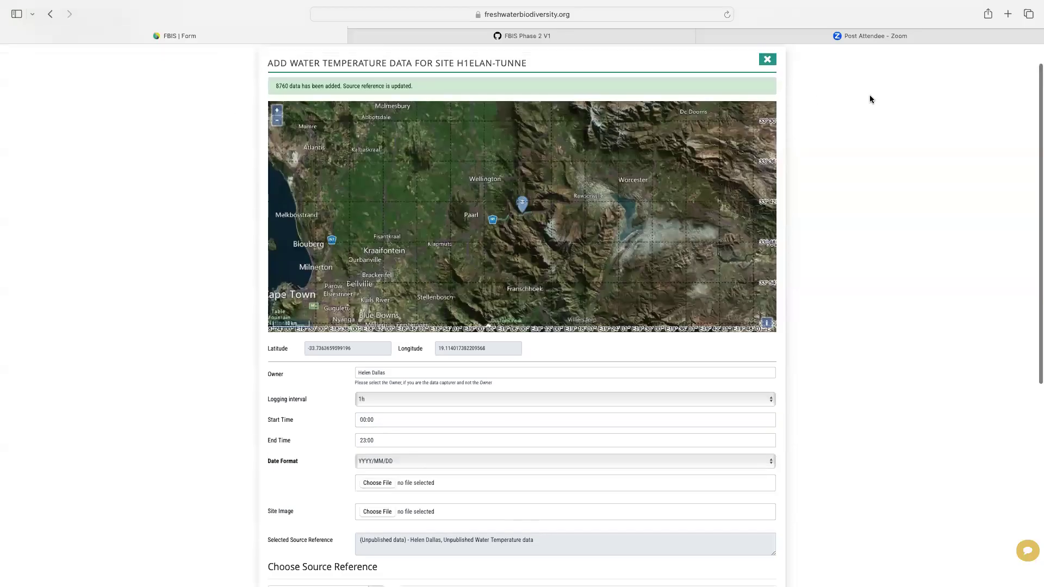
drag(425, 110, 273, 112)
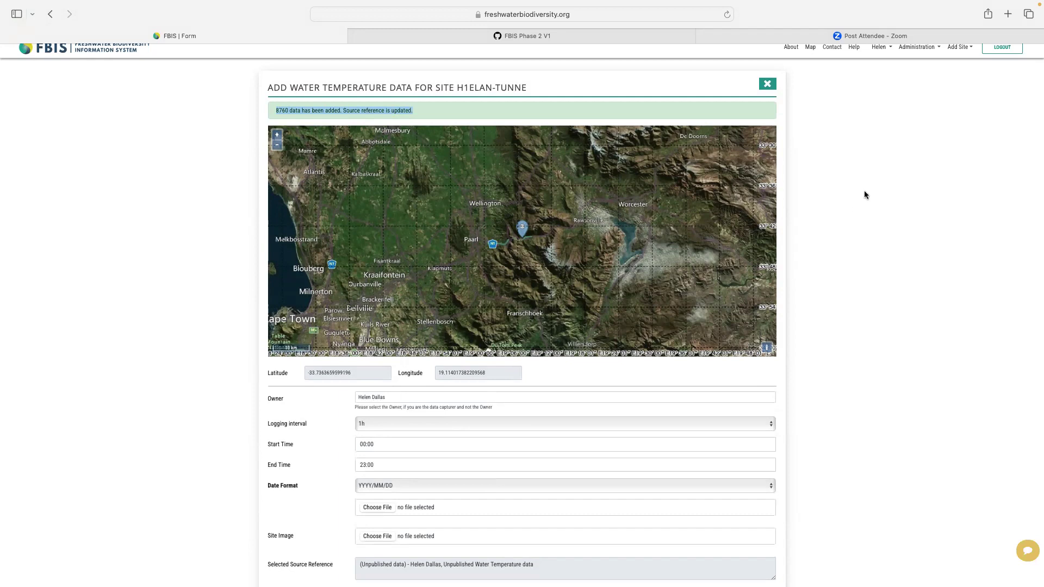
- Close the upload form and open the Water Temperature dashboard for site H1ELAN-TUNNE
click(768, 86)
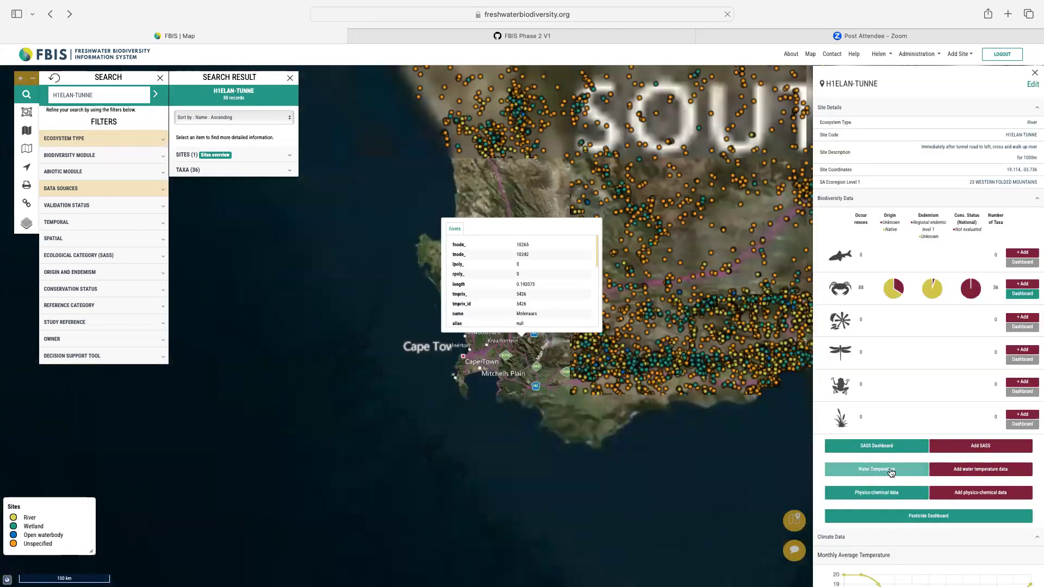
click(876, 474)
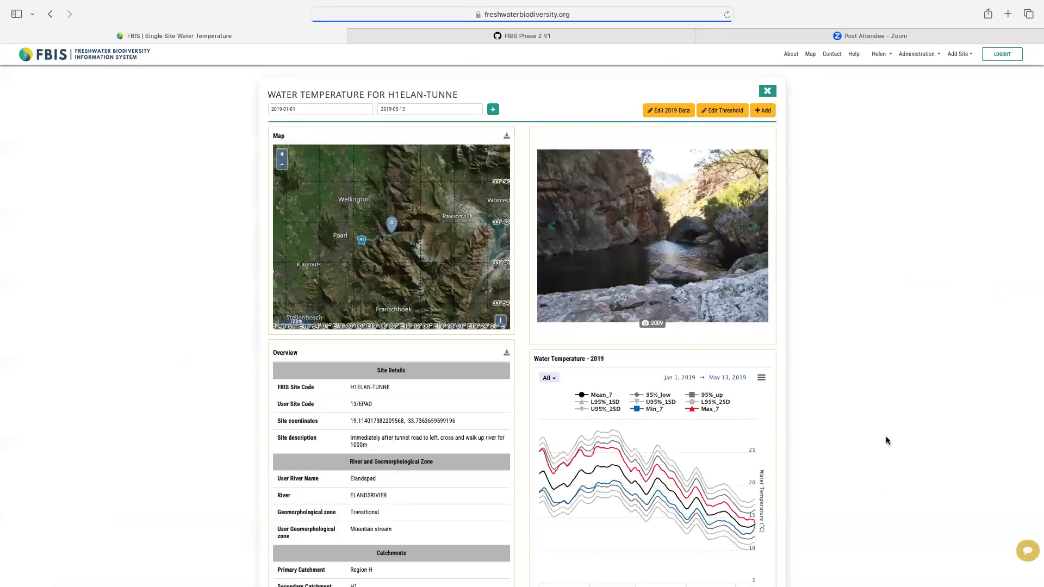
scroll(886, 440, down, 1)
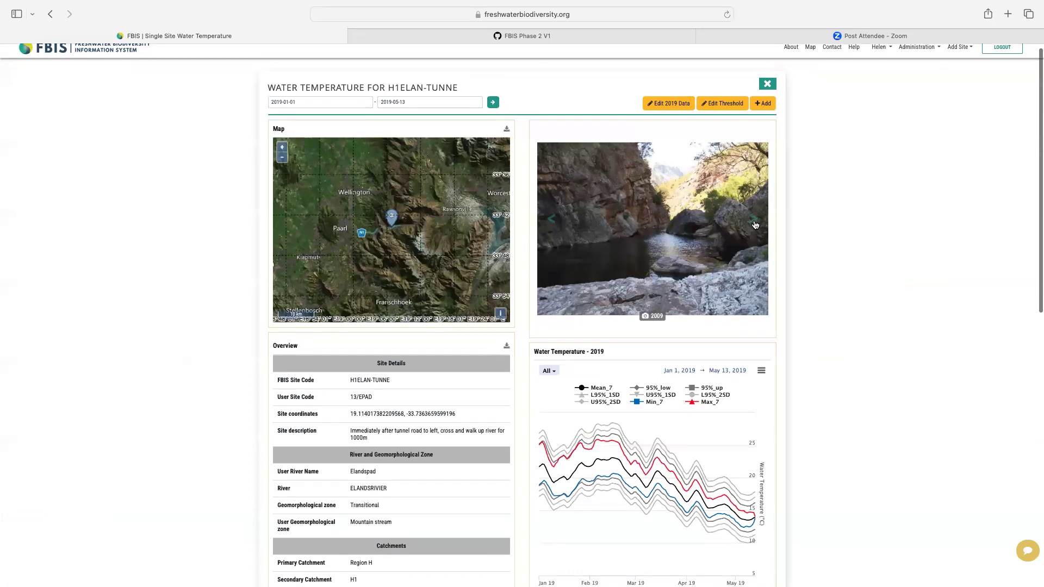
- Browse through the site photos on the H1ELAN-TUNNE water temperature dashboard
click(754, 222)
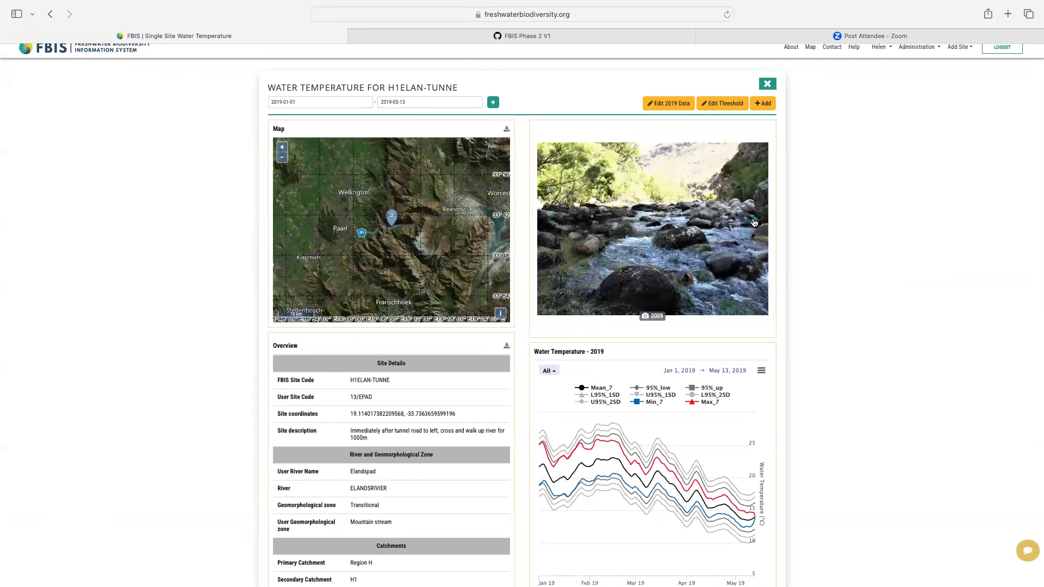
click(754, 223)
click(755, 222)
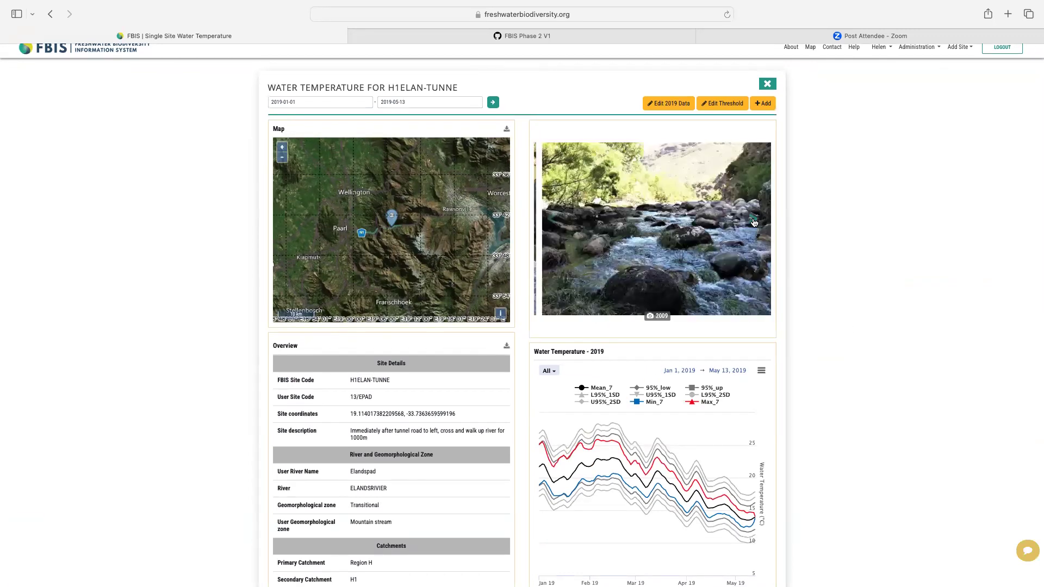
click(754, 223)
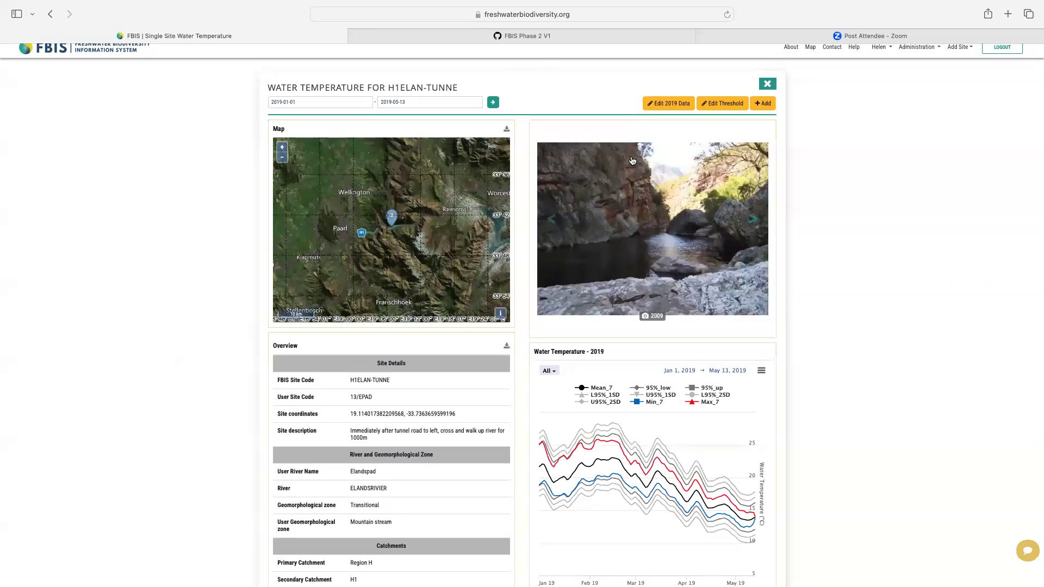
- Set the start date of the water temperature dashboard to 2013-01-01
click(358, 105)
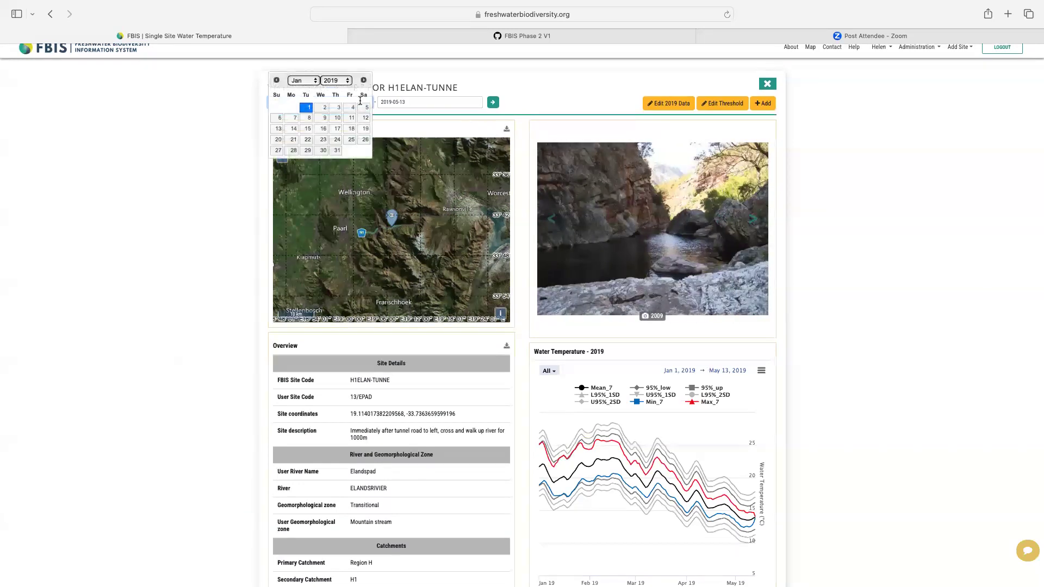
click(350, 81)
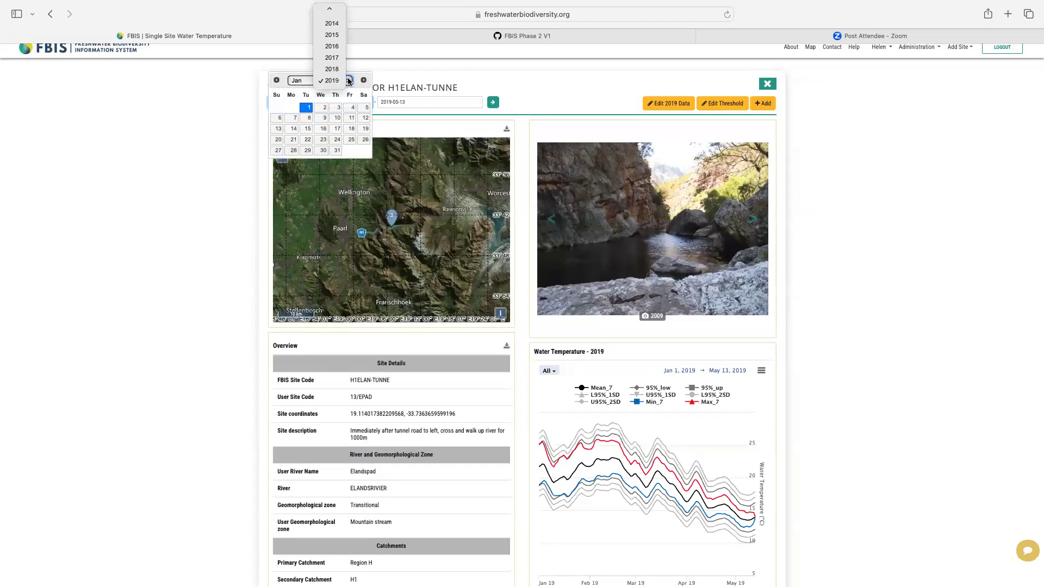
scroll(333, 63, up, 3)
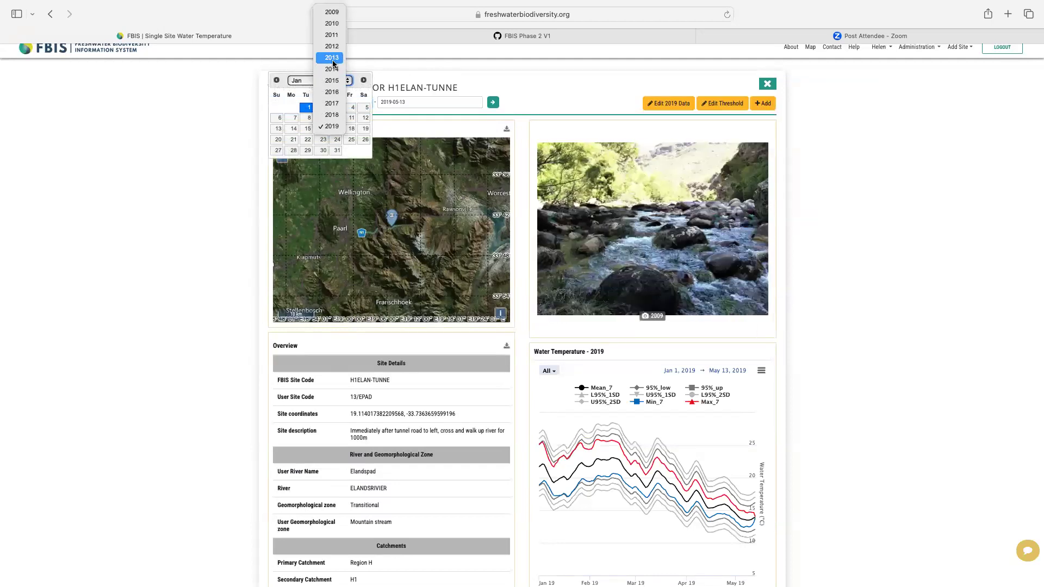
click(333, 61)
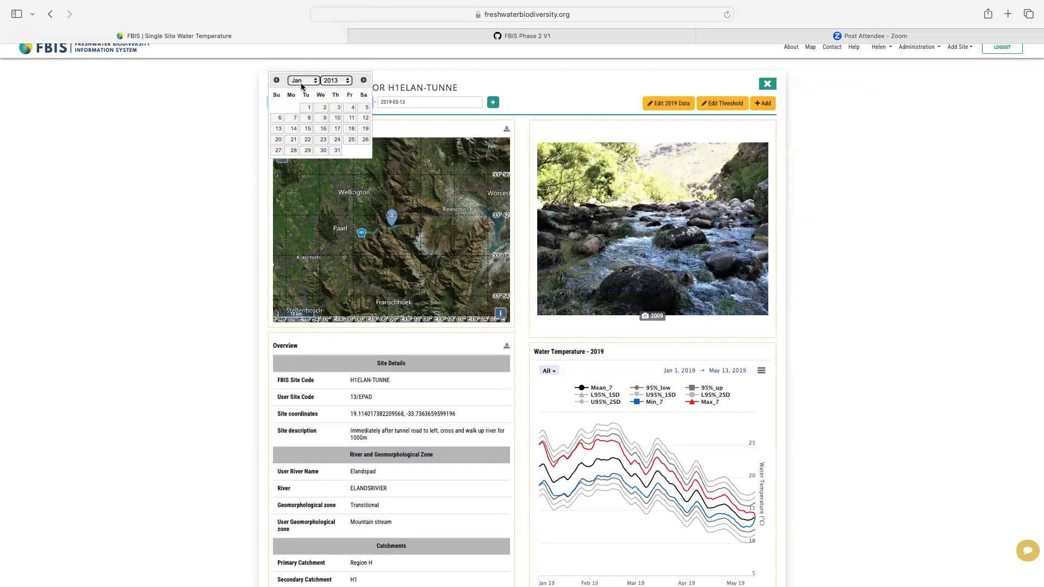
scroll(304, 100, up, 1)
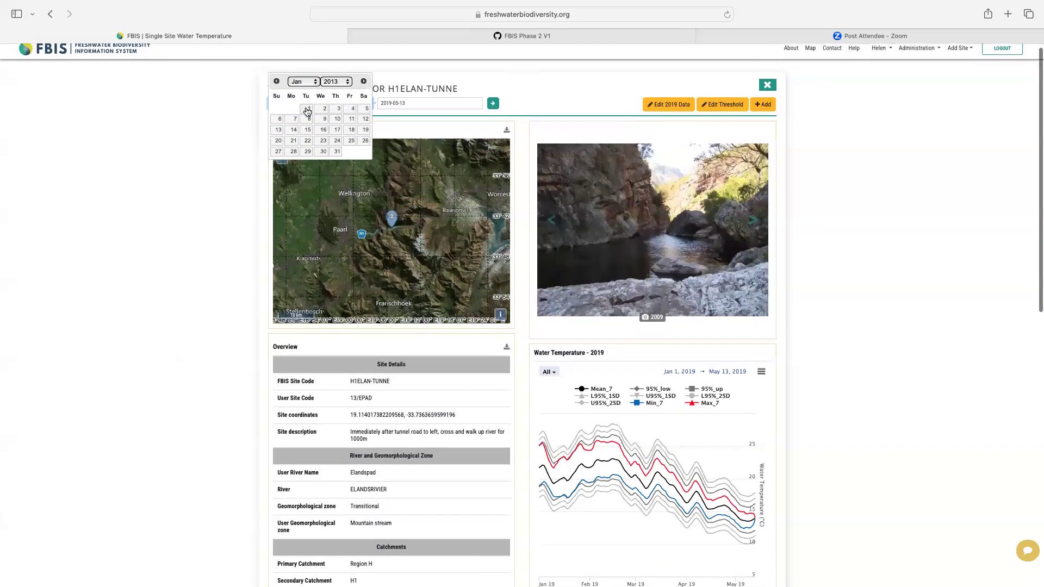
click(307, 109)
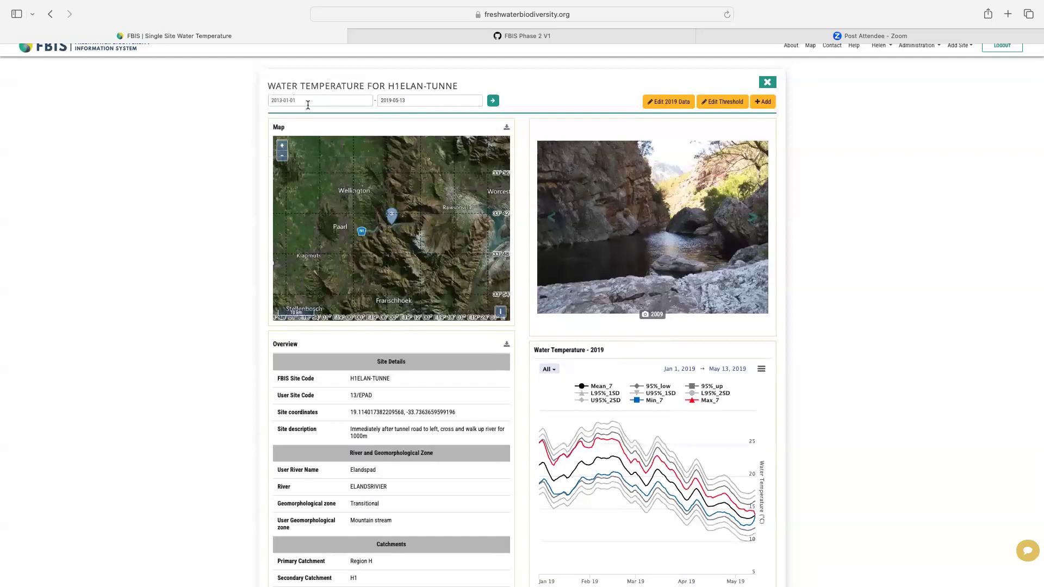
- Set the dashboard's end date to 2013-12-31 and apply the date range
click(439, 102)
click(456, 79)
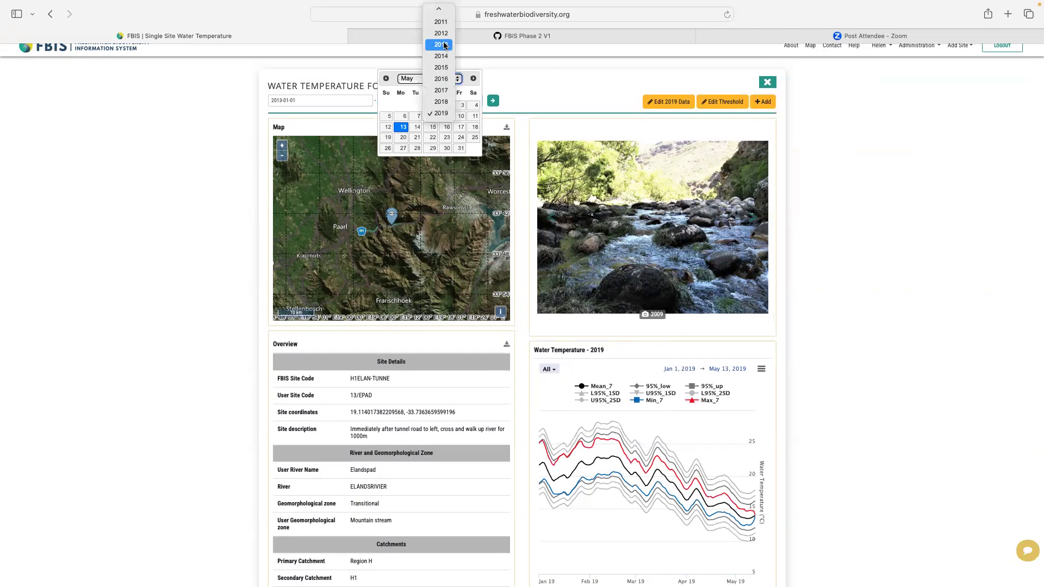
click(441, 40)
click(407, 80)
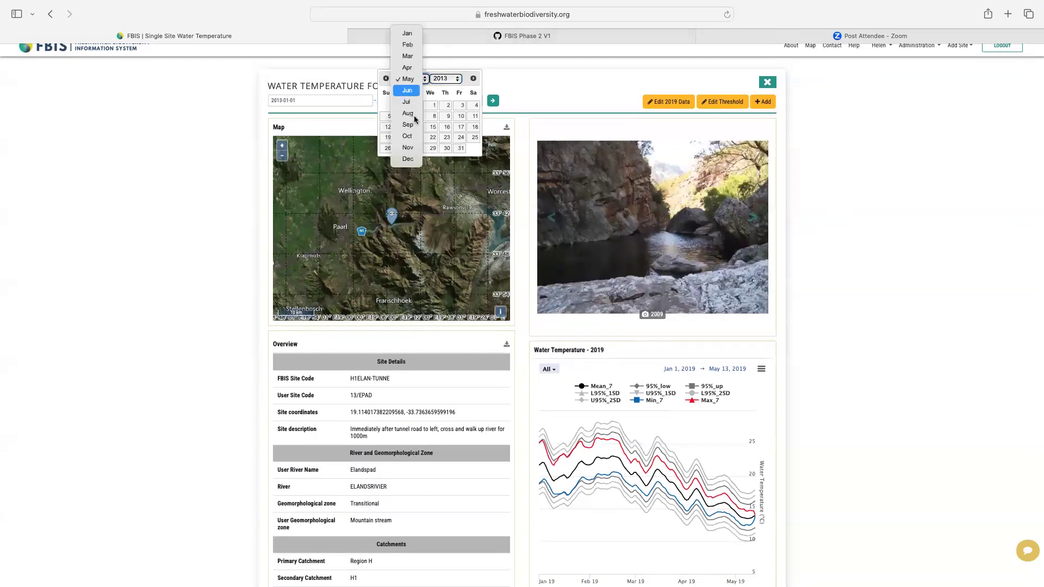
click(408, 159)
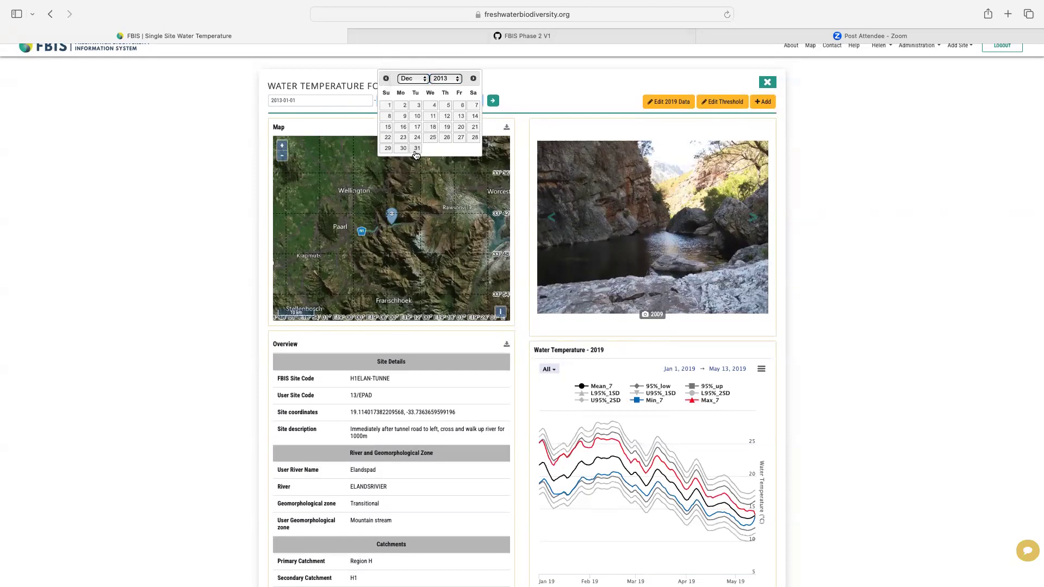
click(415, 150)
click(494, 102)
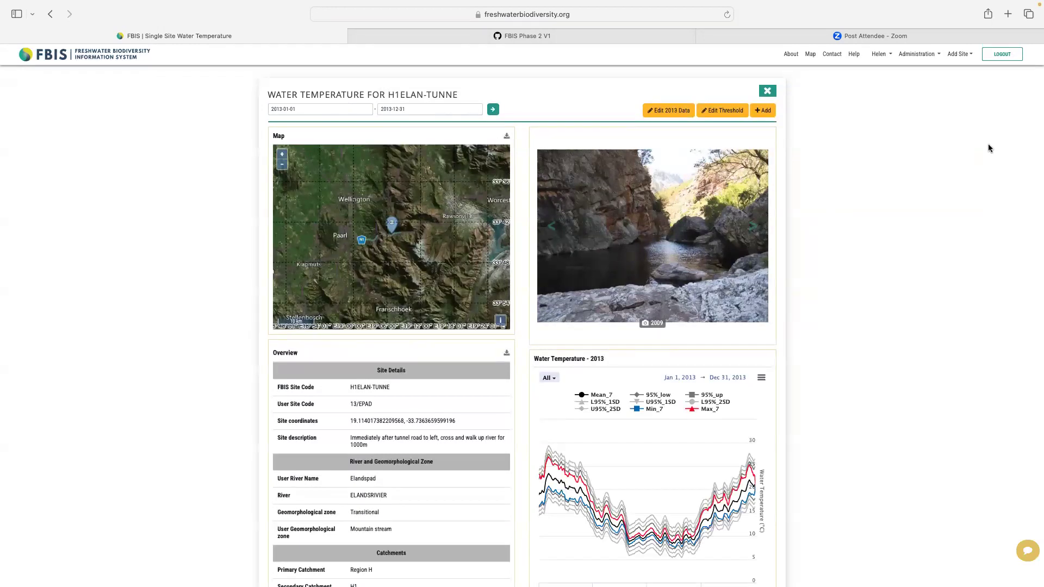
- Check the Water Temperature - 2013 chart's options and narrow its displayed range to January 1 through March 17, 2013
scroll(836, 202, down, 3)
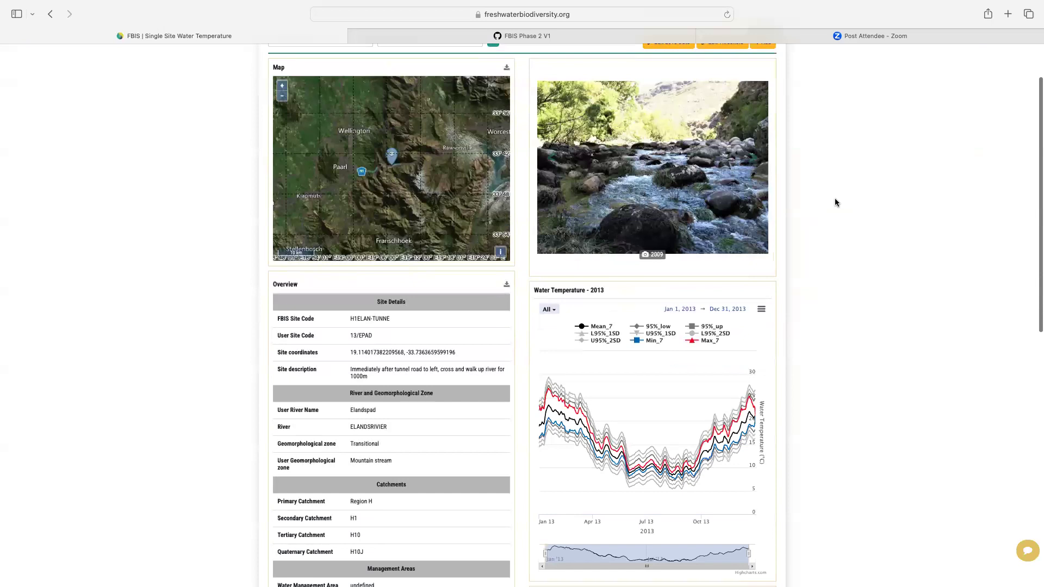
scroll(836, 202, down, 1)
scroll(836, 202, down, 3)
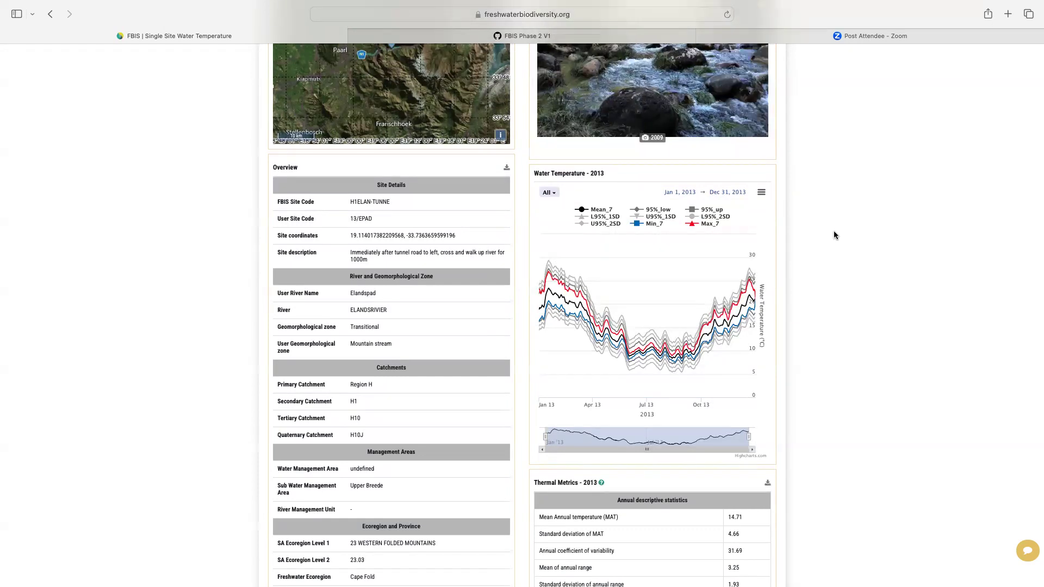
click(762, 195)
drag(748, 436, 588, 438)
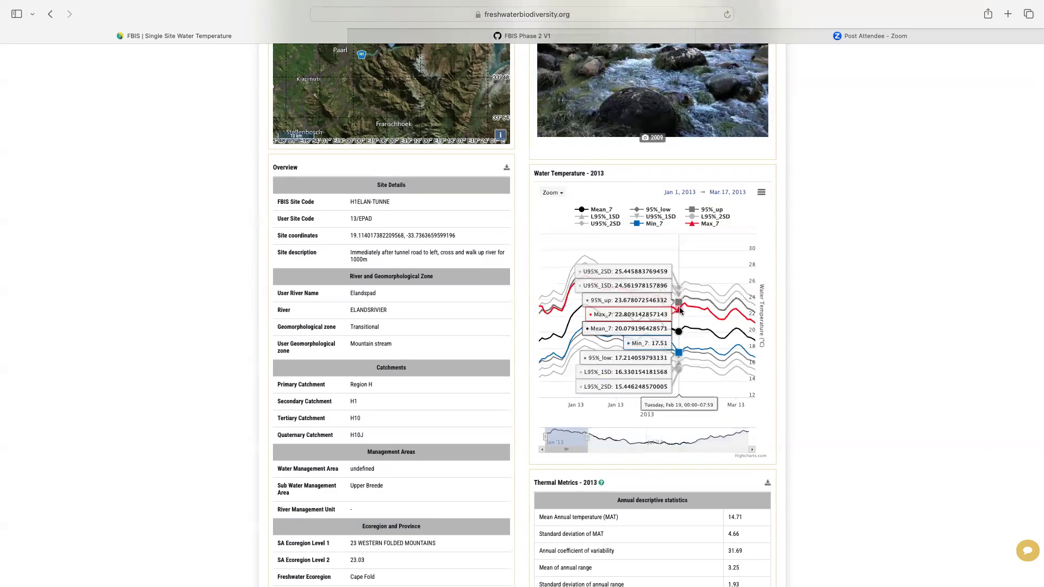
- Restore the 2013 chart to the full year and review its zoom options, keeping View all
drag(587, 437, 750, 436)
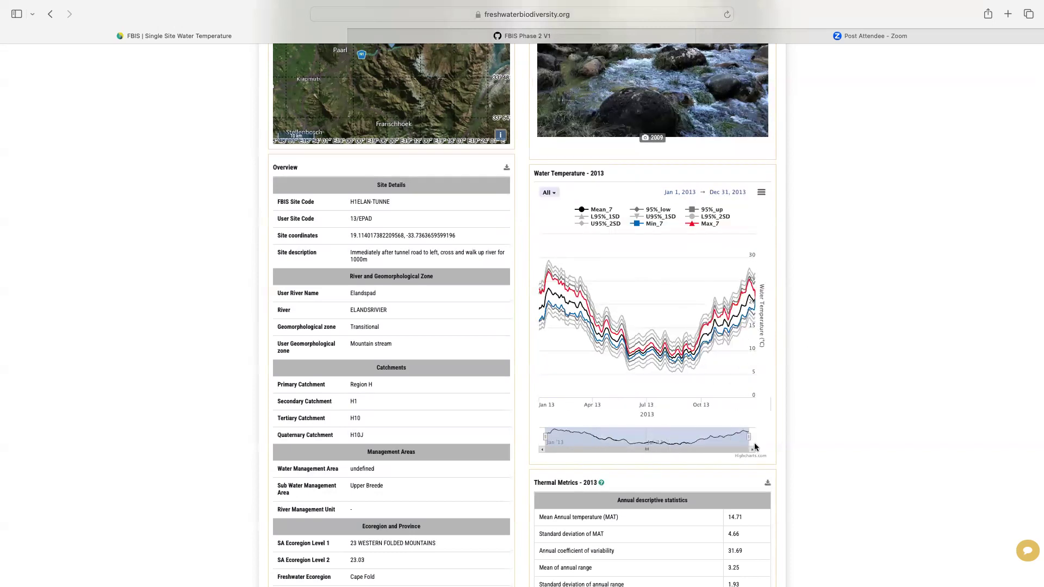
click(549, 193)
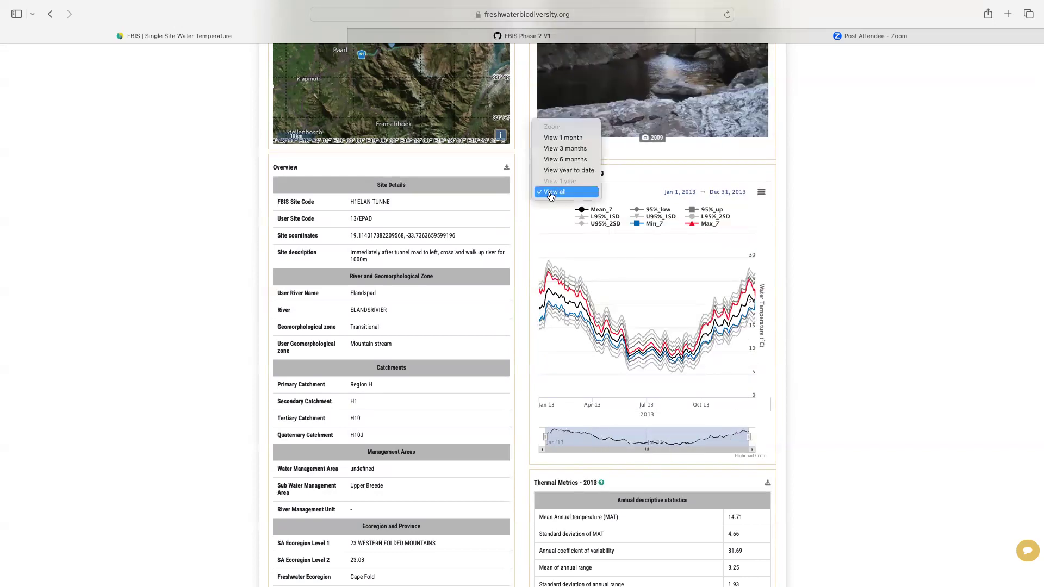
click(551, 193)
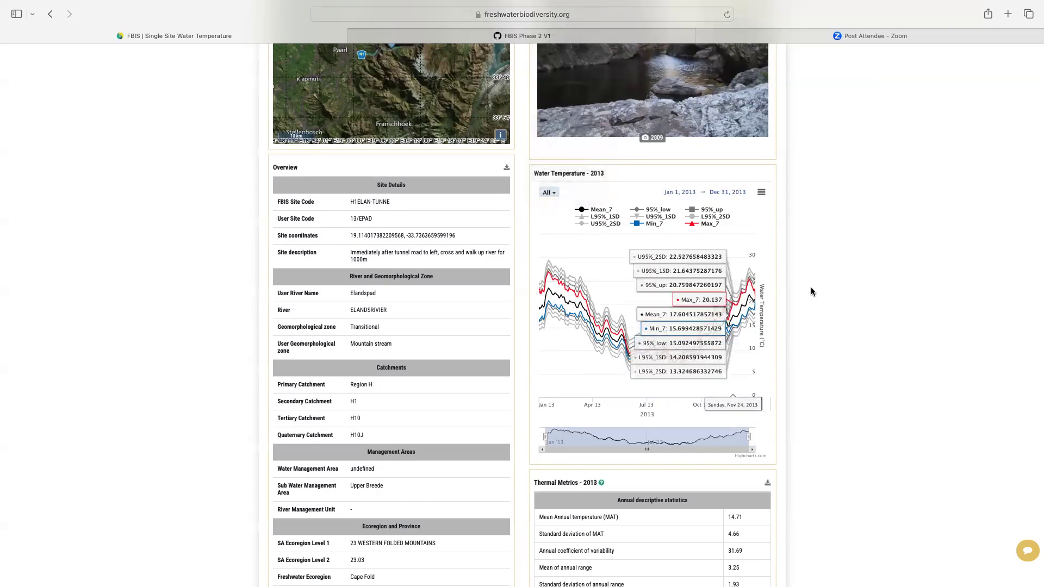
- Open the help document for the Thermal Metrics - 2013 table and examine the groups of temperature metrics it defines
scroll(834, 293, down, 2)
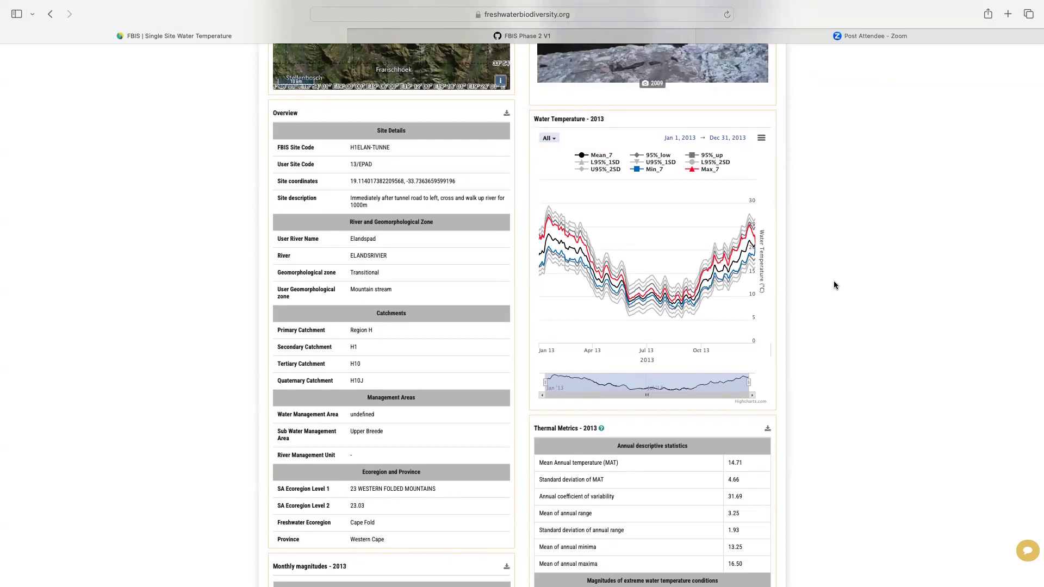
scroll(833, 281, down, 5)
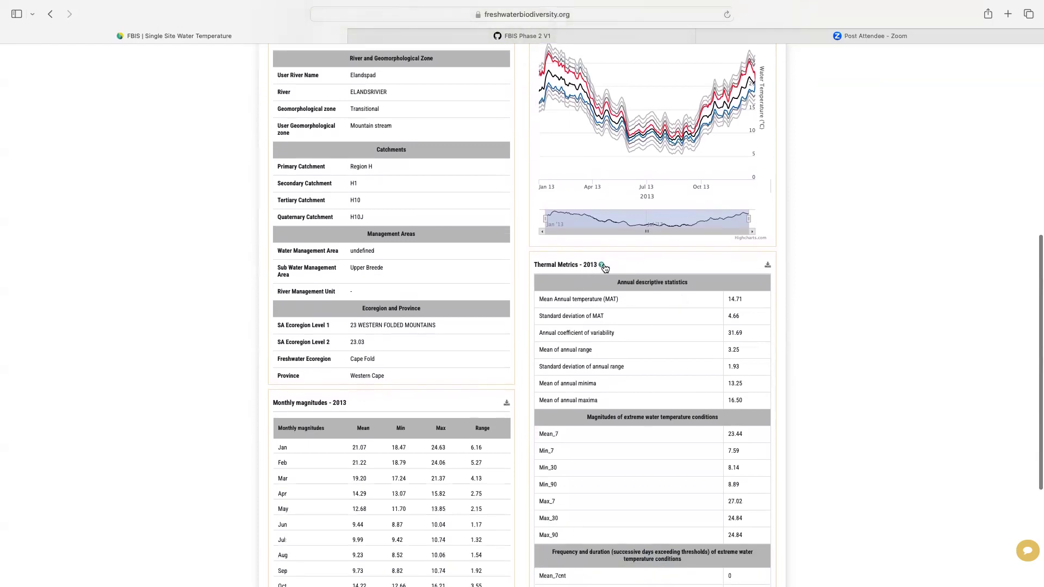
click(602, 266)
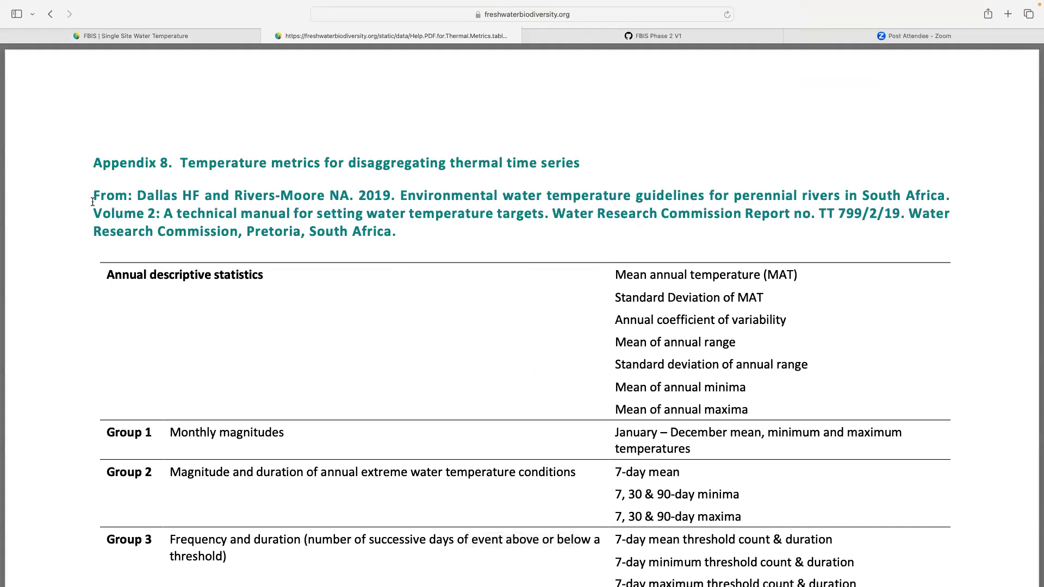
scroll(93, 202, down, 4)
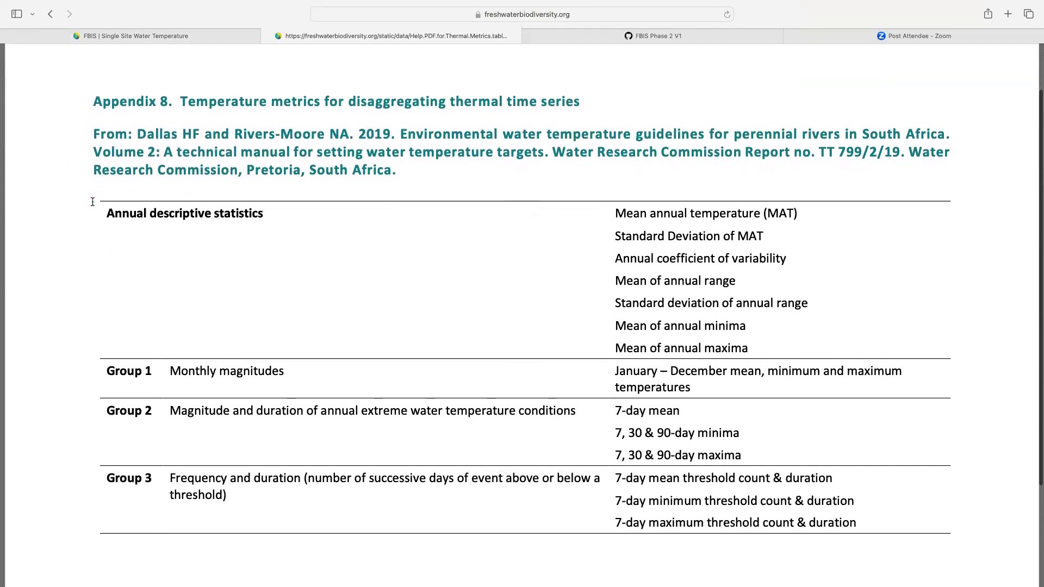
scroll(92, 201, down, 1)
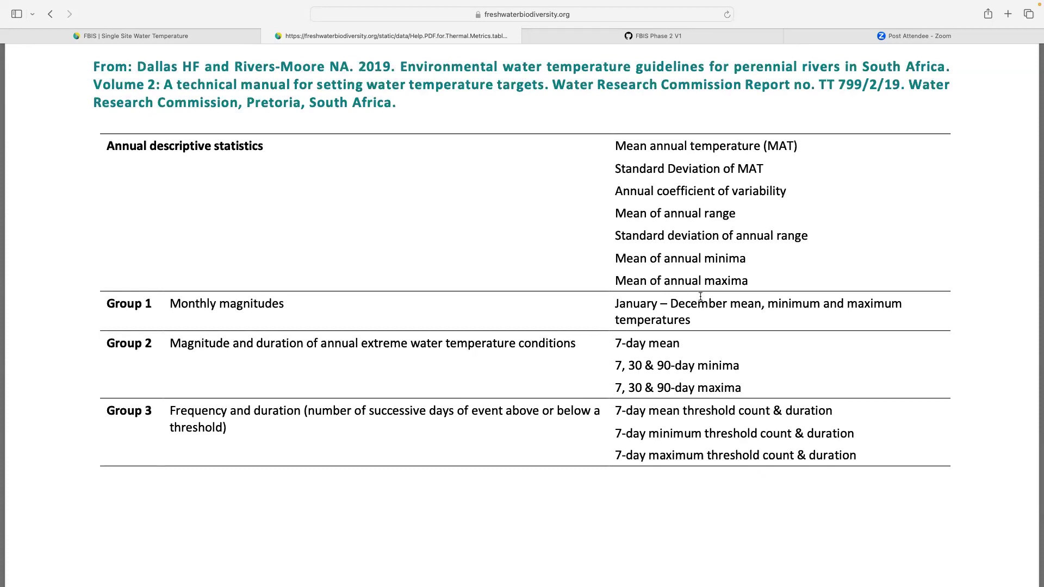
- Return to the dashboard, download the 2013 thermal metrics with Scientific Article as the purpose, and check the file in the downloads list
click(203, 41)
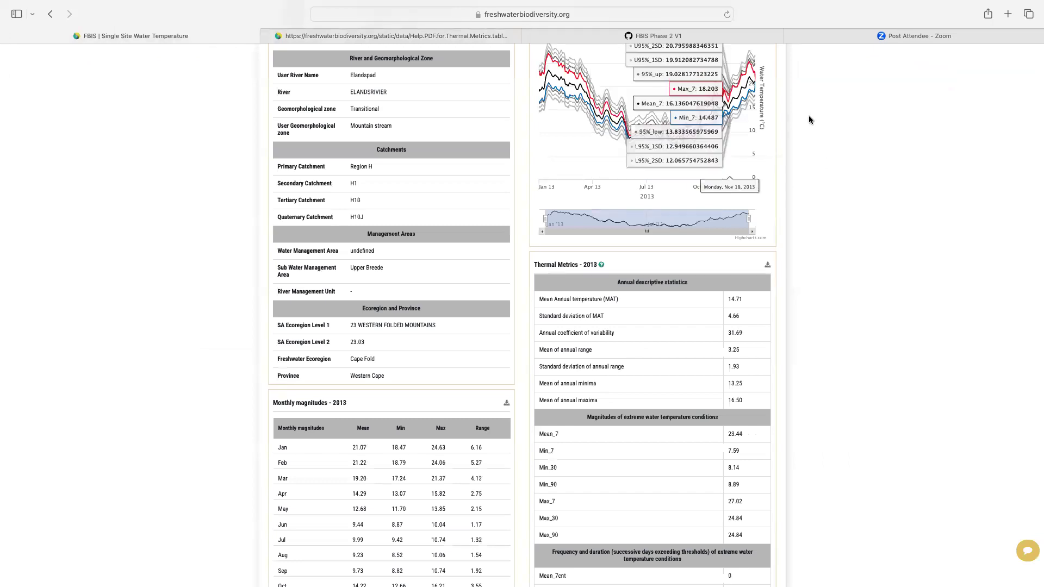
scroll(804, 298, down, 2)
scroll(804, 297, down, 3)
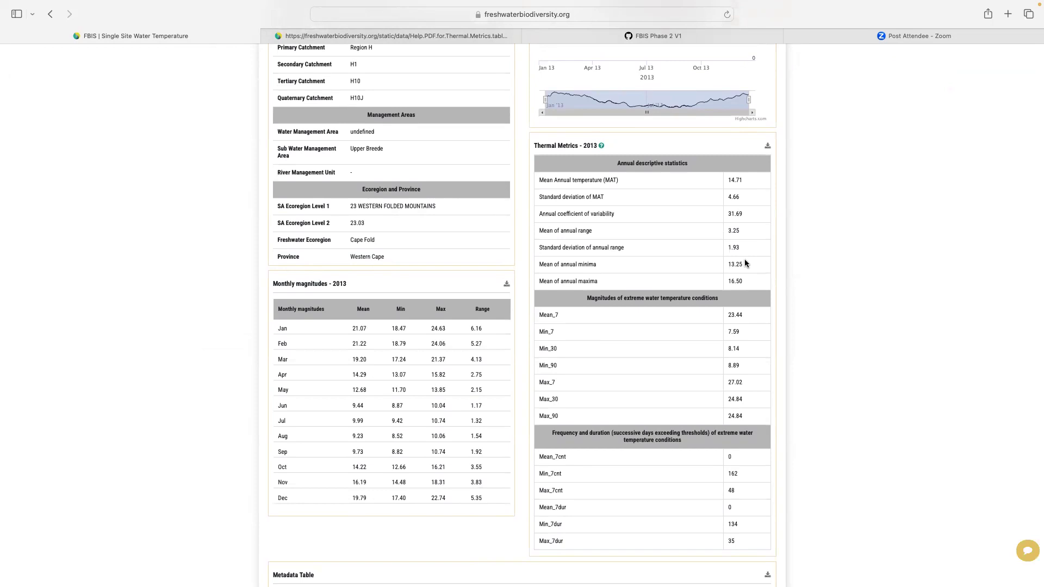
click(768, 145)
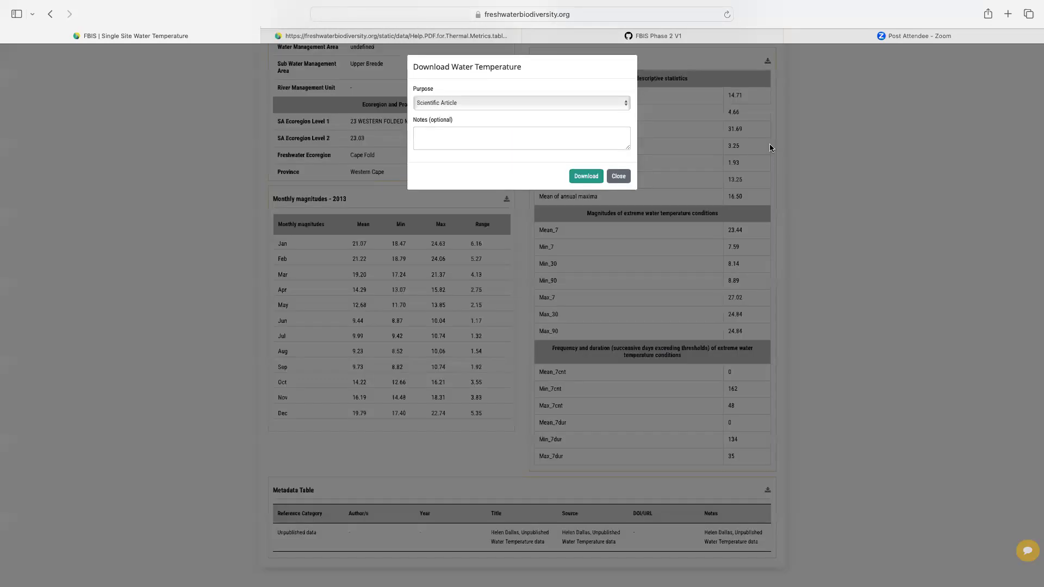
click(583, 177)
click(619, 177)
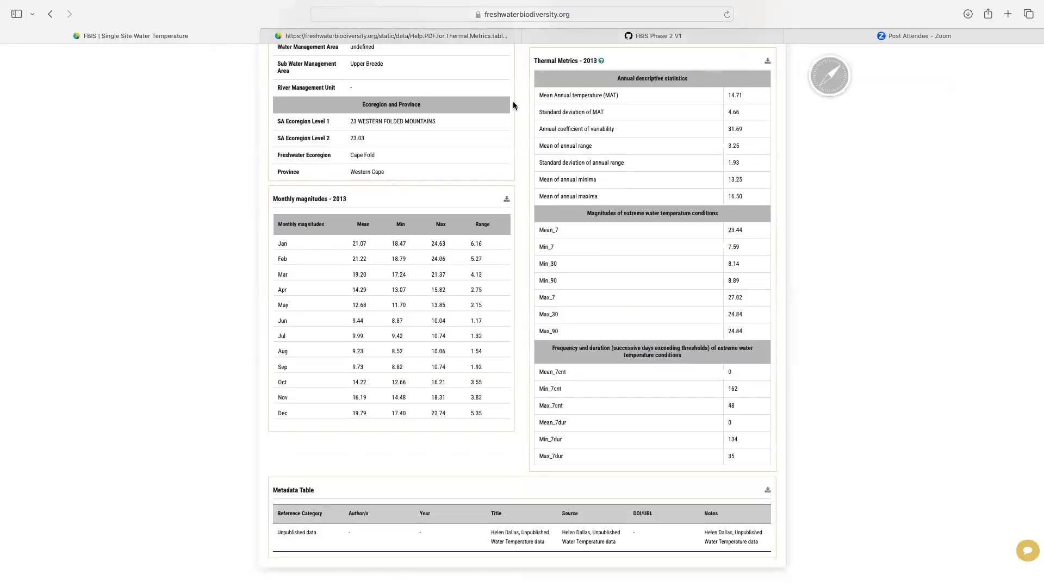
click(969, 15)
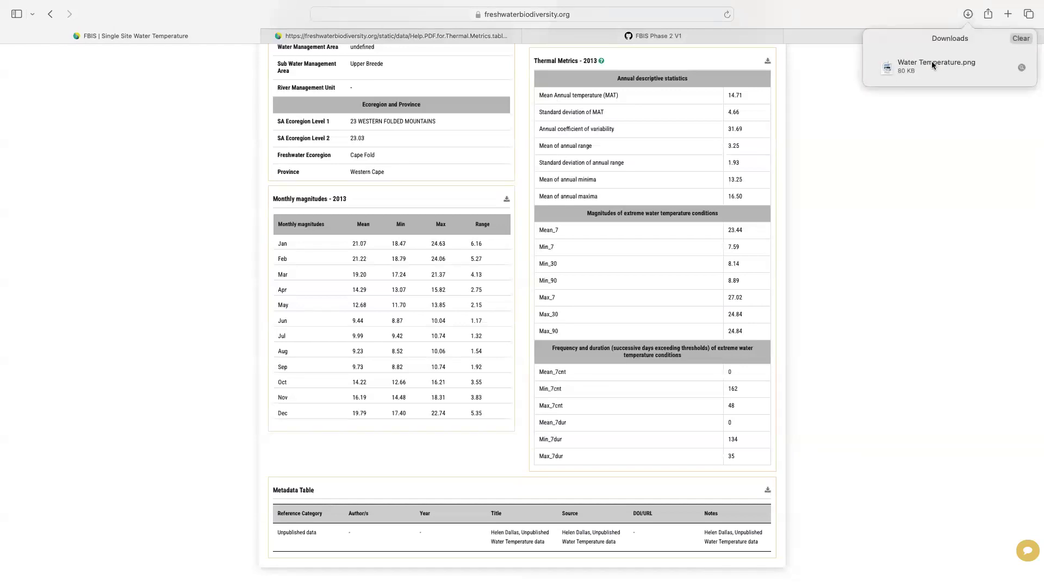
click(855, 164)
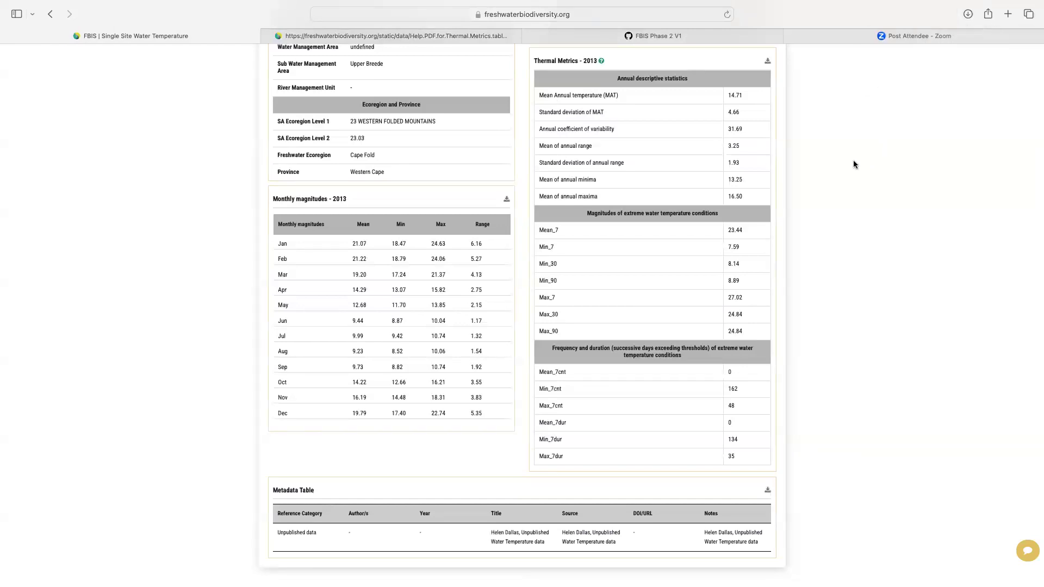
- Set the start date of the water temperature dashboard to 2010-01-01
scroll(315, 168, down, 2)
scroll(825, 206, up, 5)
scroll(826, 209, up, 6)
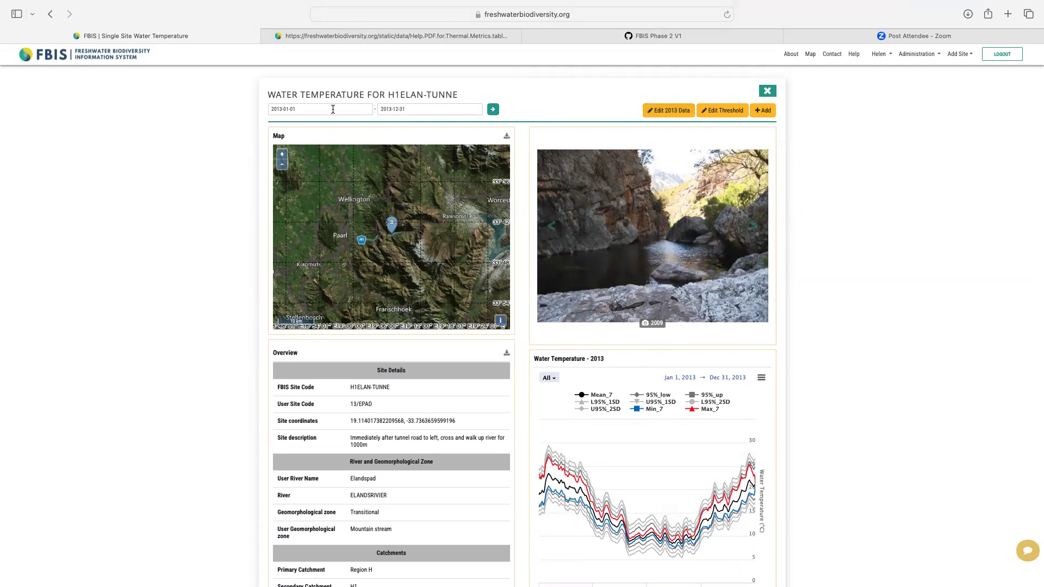
click(365, 108)
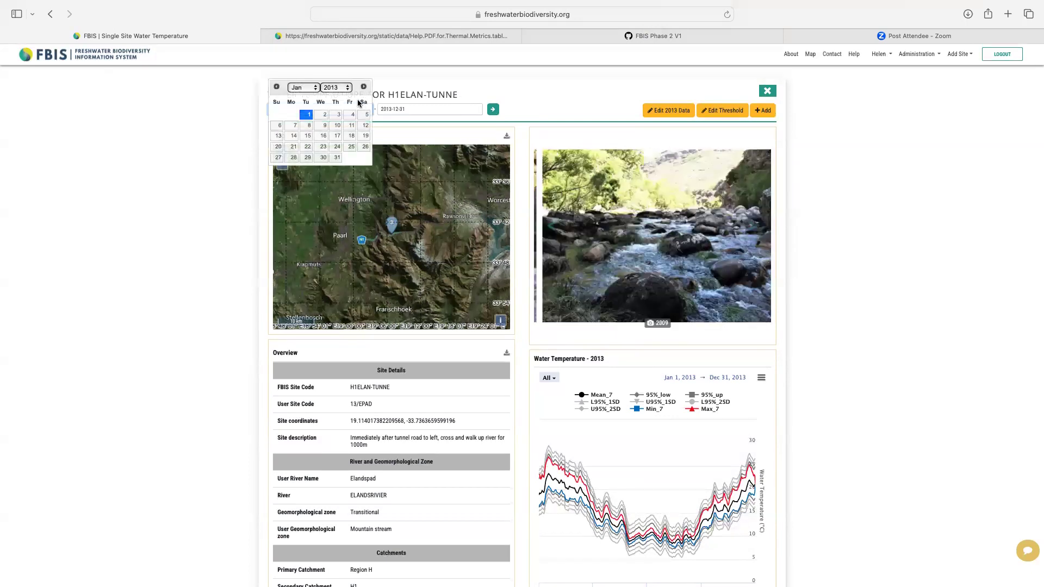
click(342, 88)
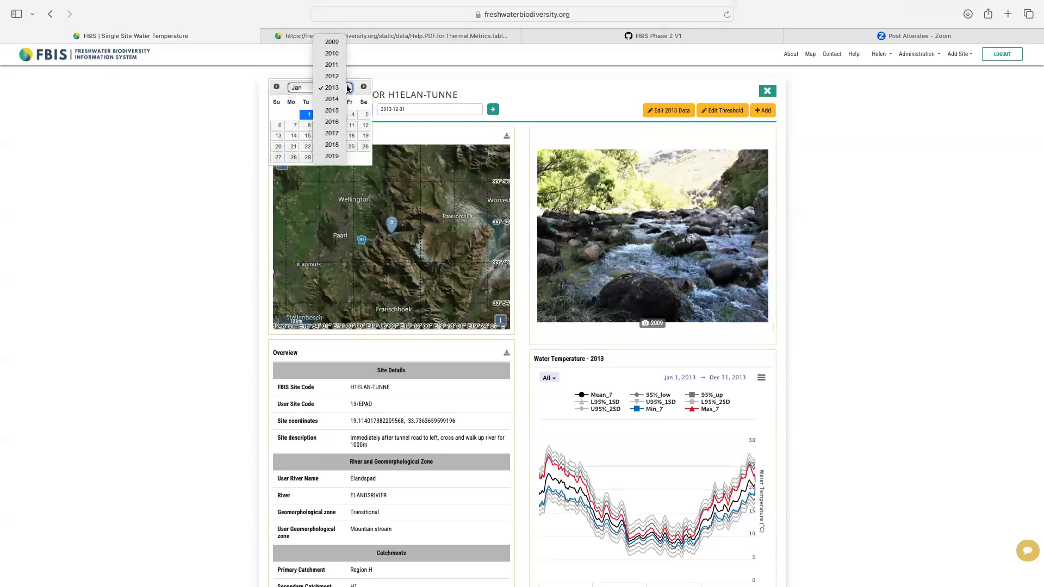
click(333, 41)
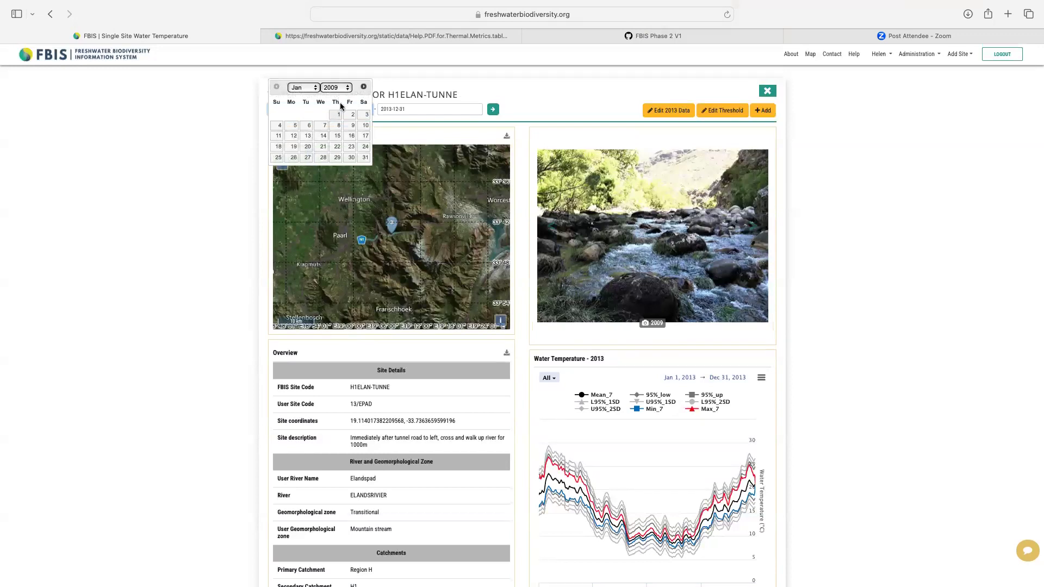
click(348, 88)
click(341, 99)
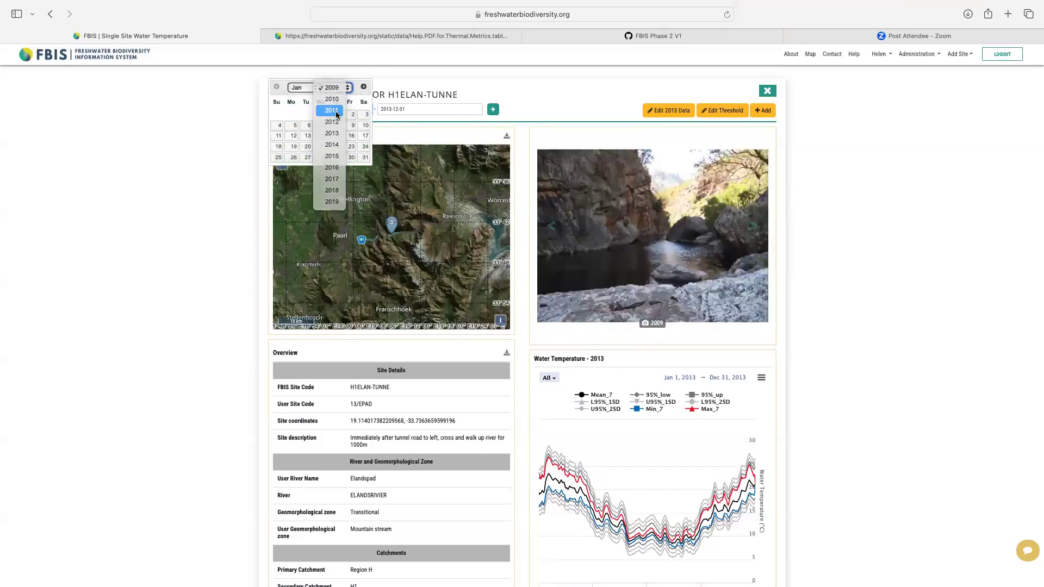
click(351, 114)
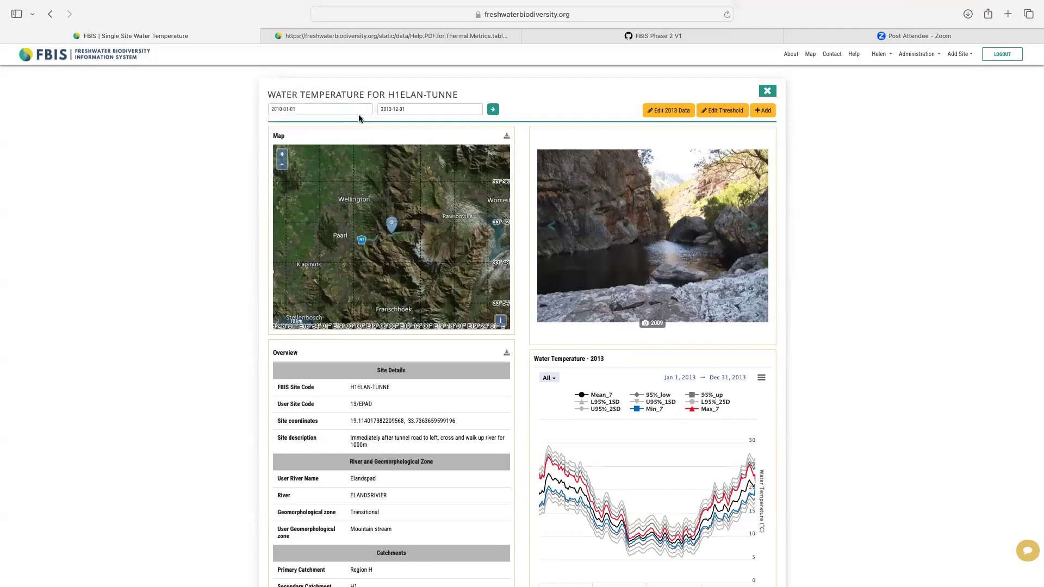
- Set the dashboard's end date to 2010-12-31 and apply the date range
click(415, 111)
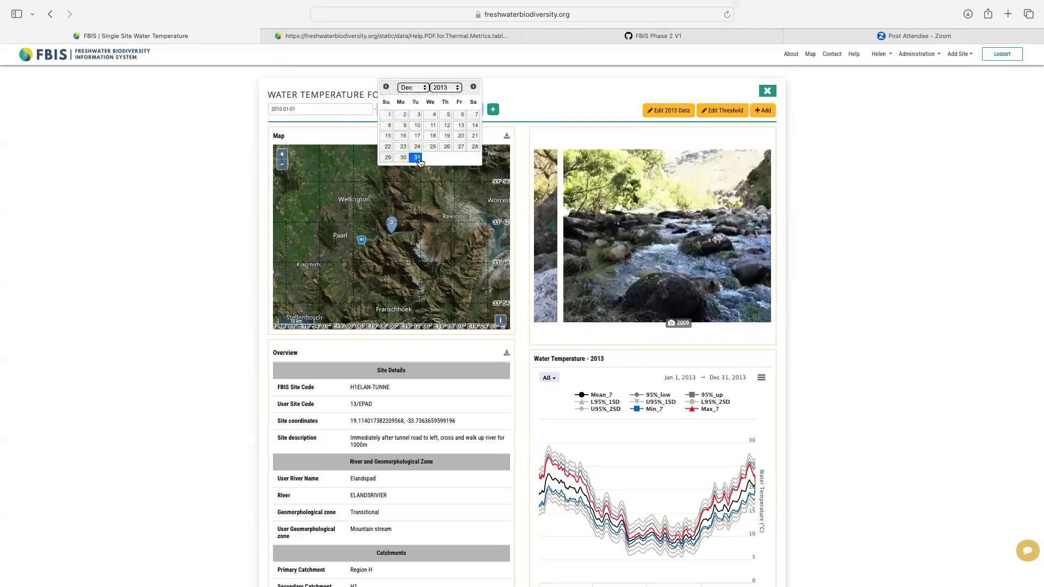
click(458, 87)
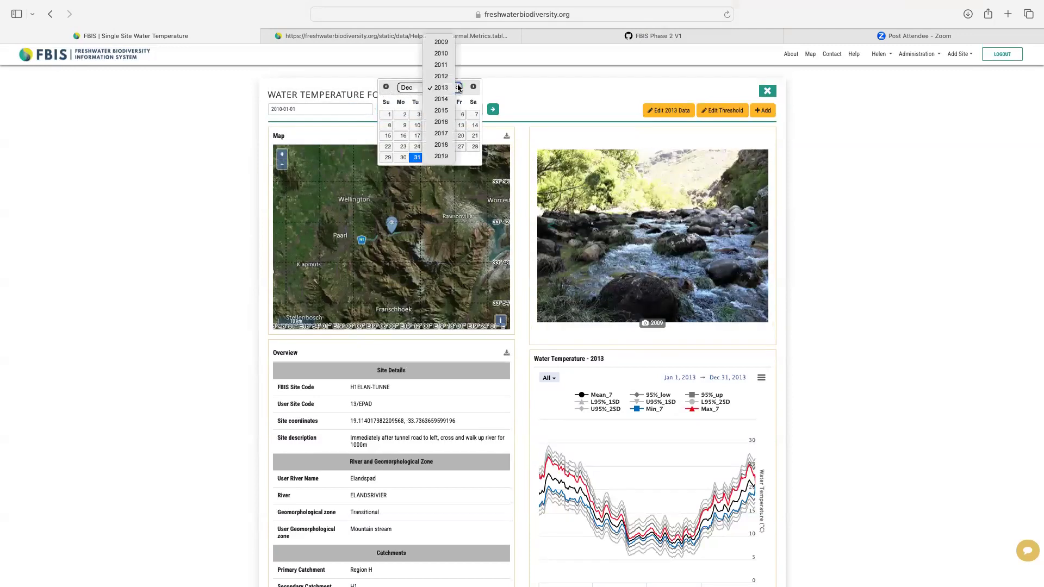
click(441, 54)
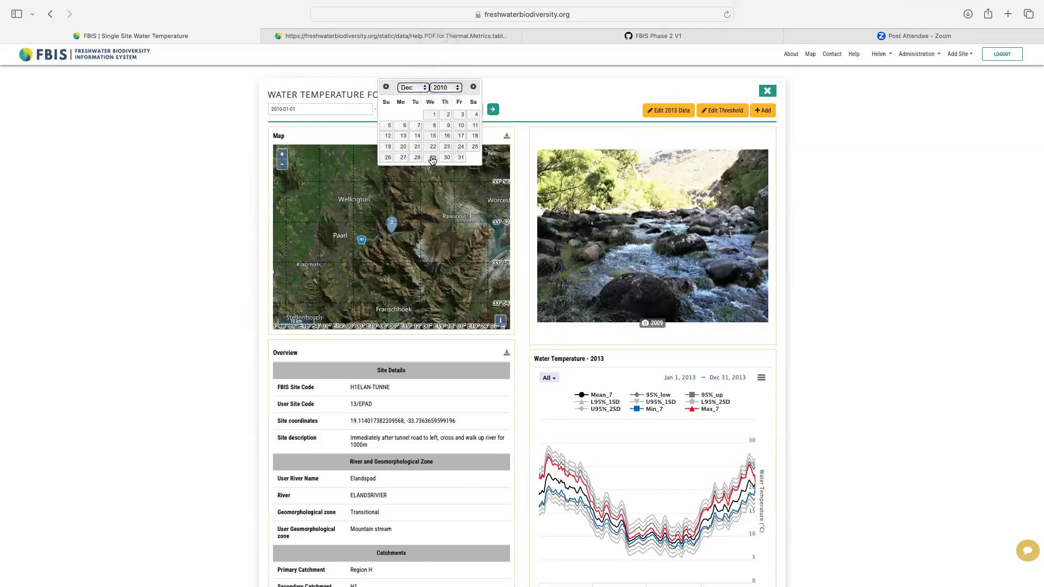
click(461, 157)
click(493, 111)
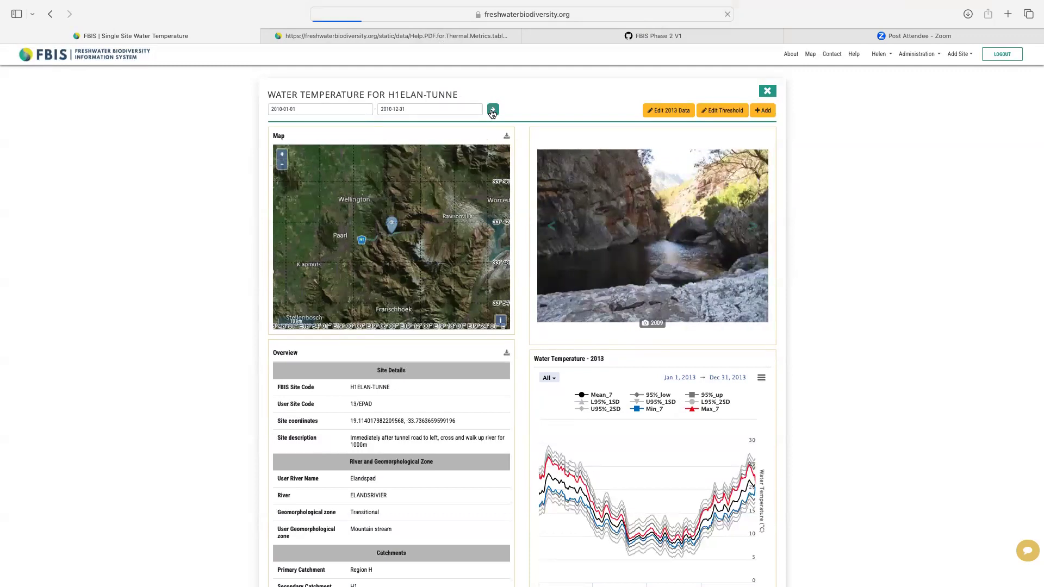